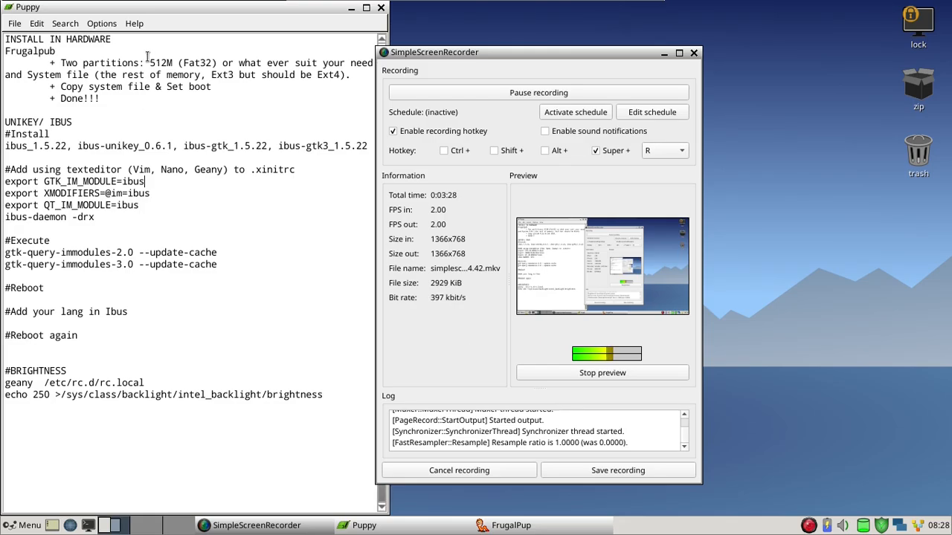
# Step: Highlight the partition requirements in the install notes: 512M (Fat32), Ext3 and Ext4
pyautogui.moveTo(150, 63); pyautogui.dragTo(217, 62)
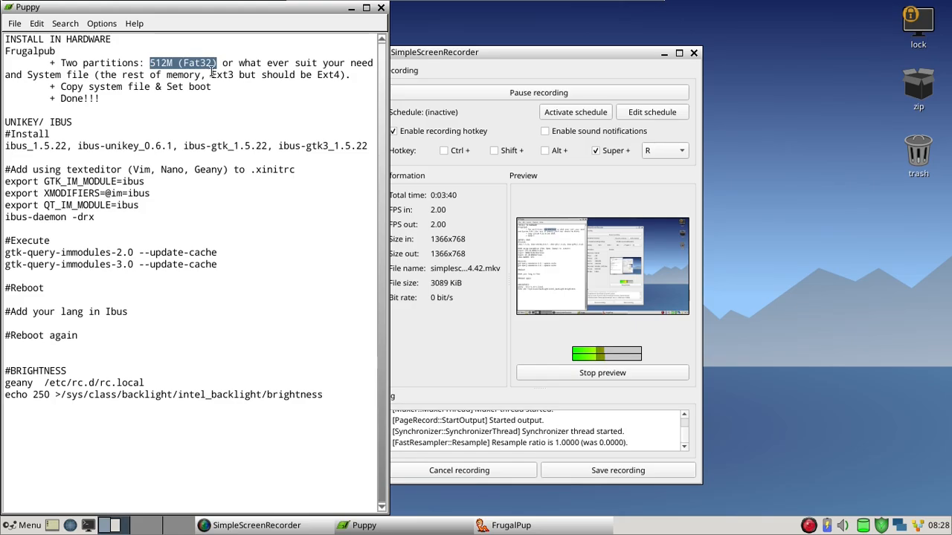
pyautogui.moveTo(211, 74); pyautogui.dragTo(233, 74)
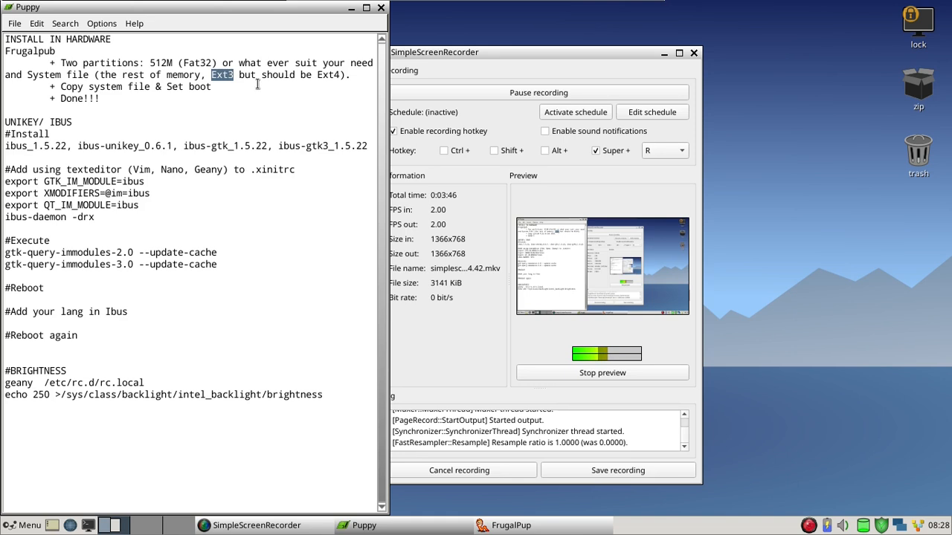
pyautogui.click(320, 77)
pyautogui.hotkey('shift', 'Right')
pyautogui.hotkey('shift', 'Right')
pyautogui.hotkey('shift', 'Right')
pyautogui.hotkey('shift', 'Right')
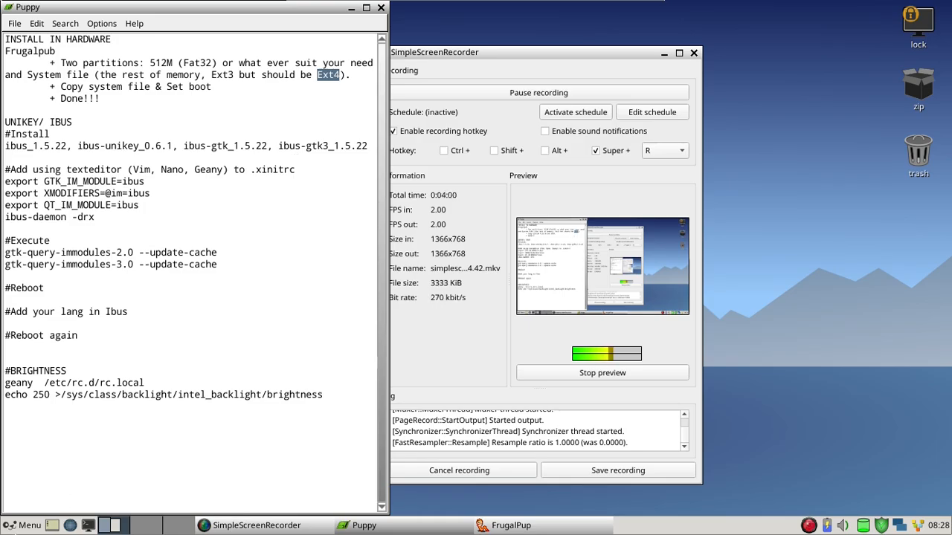
# Step: Browse the installed utility, filesystem and system applications to locate the GParted partitioning tool
pyautogui.click(25, 525)
pyautogui.moveTo(59, 292)
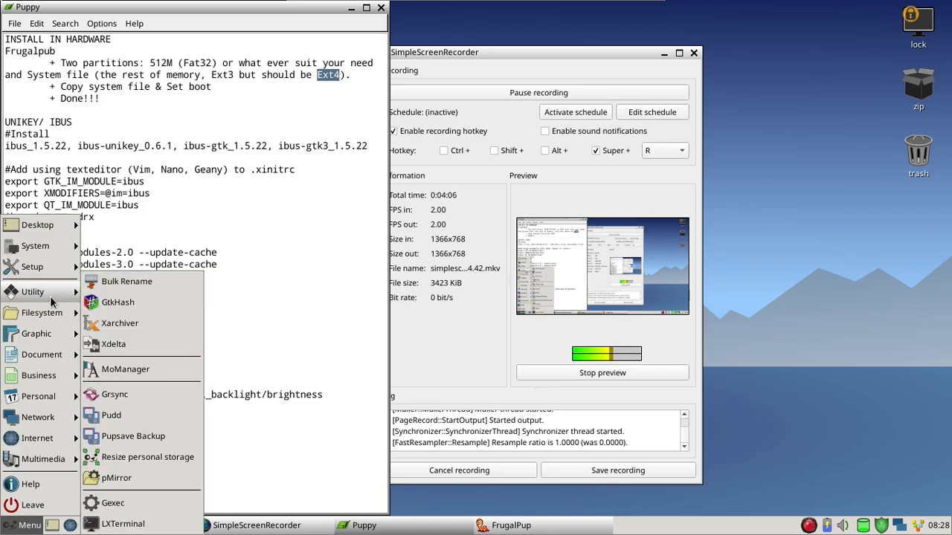
pyautogui.moveTo(52, 323)
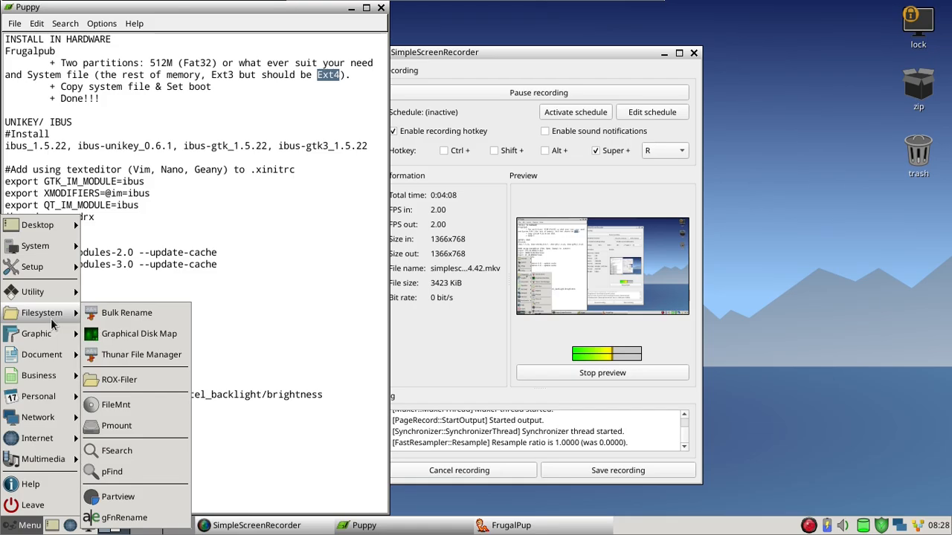
pyautogui.moveTo(45, 247)
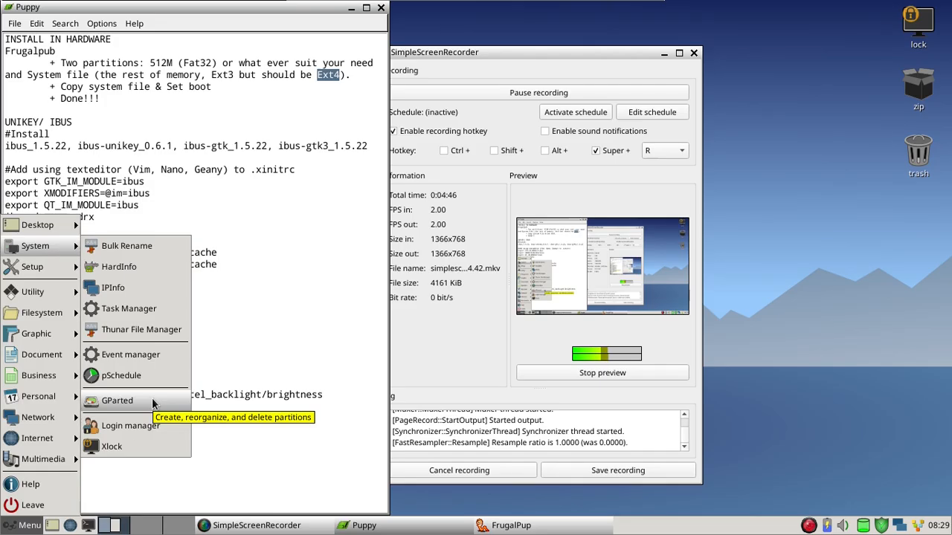
pyautogui.click(212, 203)
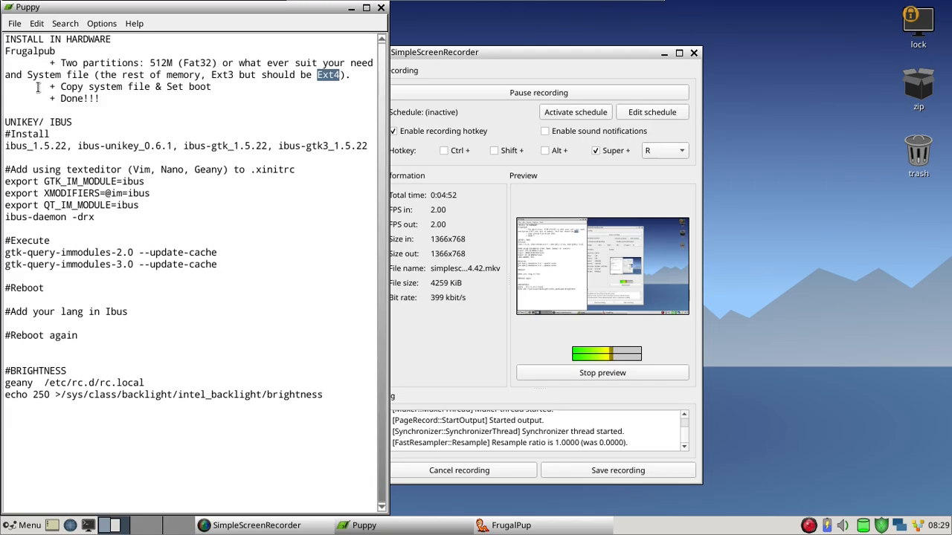
# Step: Highlight the note about copying the system file, and search the package manager for frug
pyautogui.moveTo(63, 87); pyautogui.dragTo(142, 88)
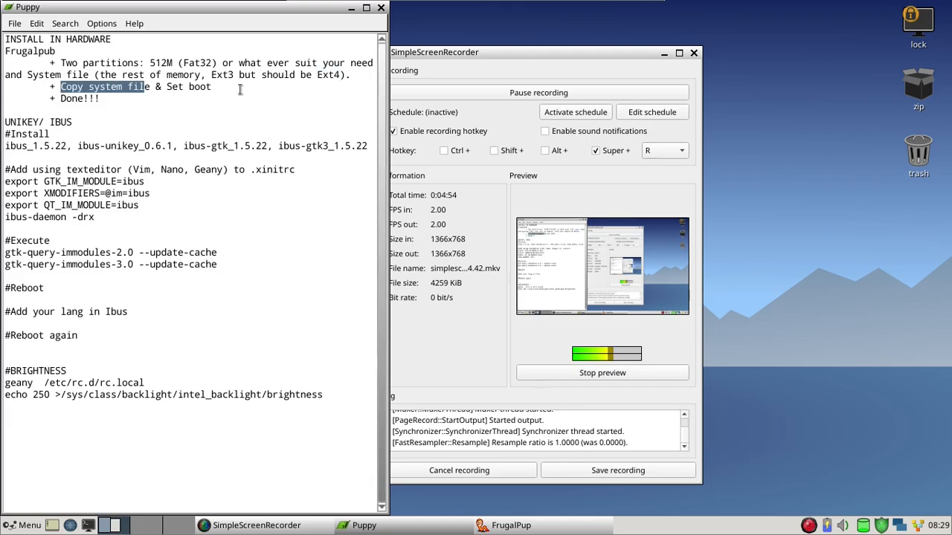
pyautogui.click(236, 88)
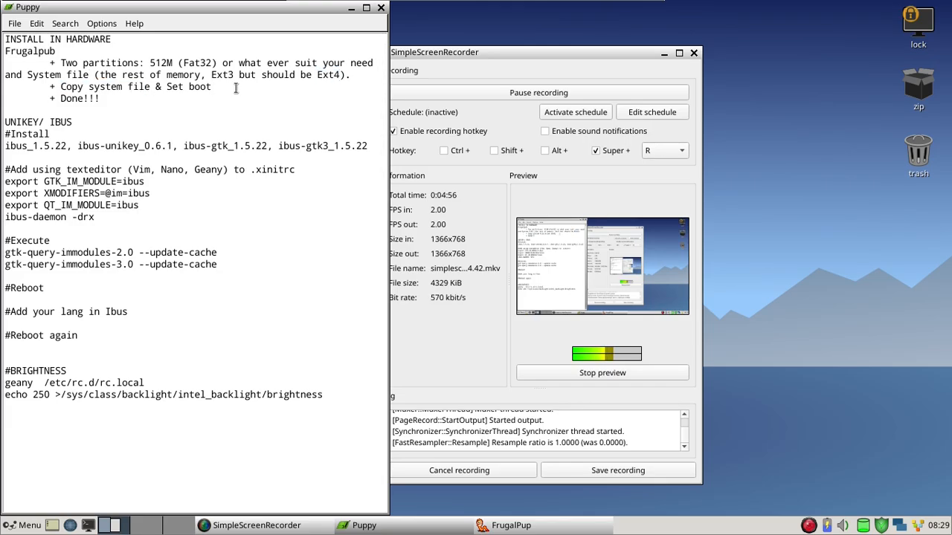
pyautogui.click(30, 525)
pyautogui.moveTo(24, 379)
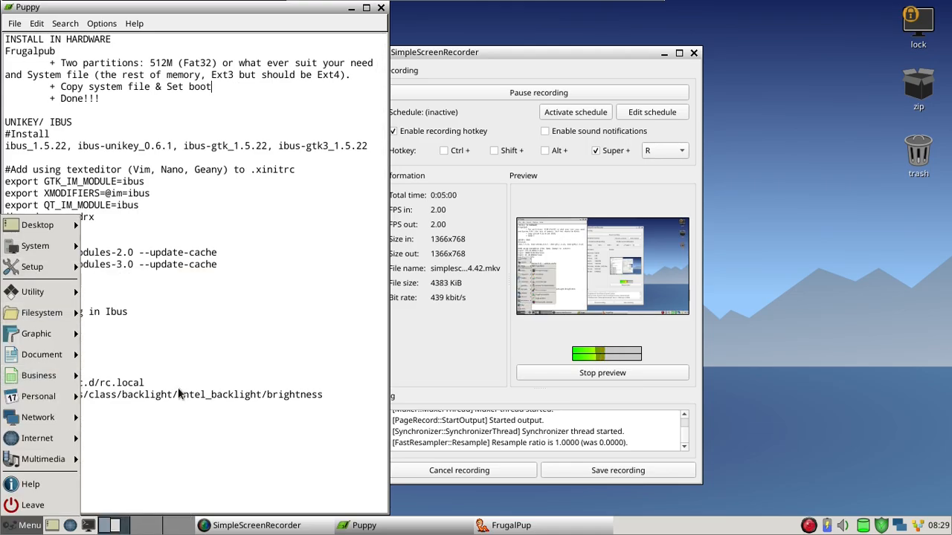
pyautogui.moveTo(35, 253)
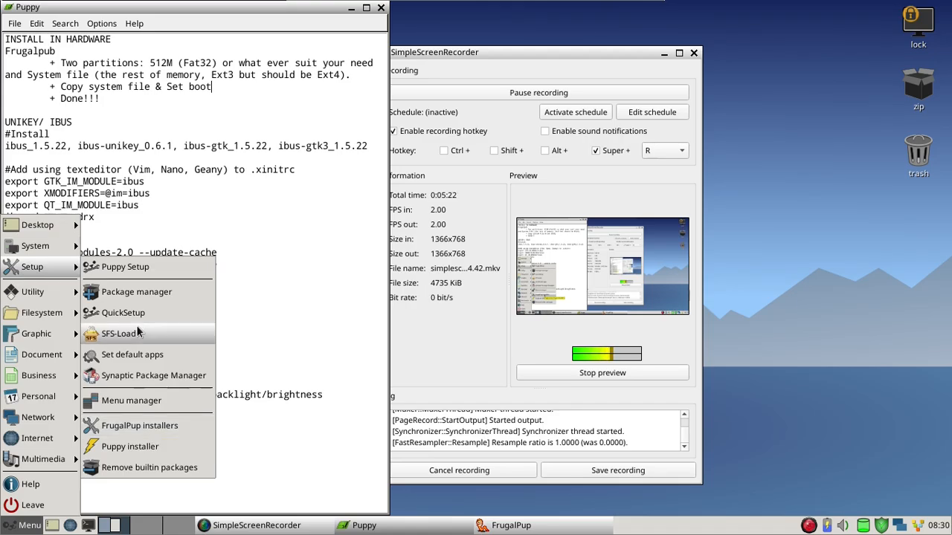
pyautogui.click(136, 292)
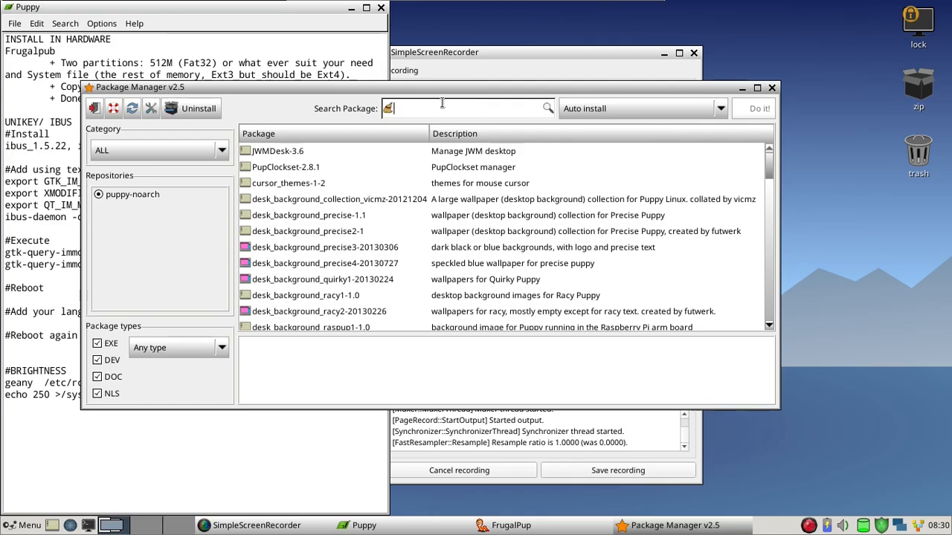
pyautogui.write('frug')
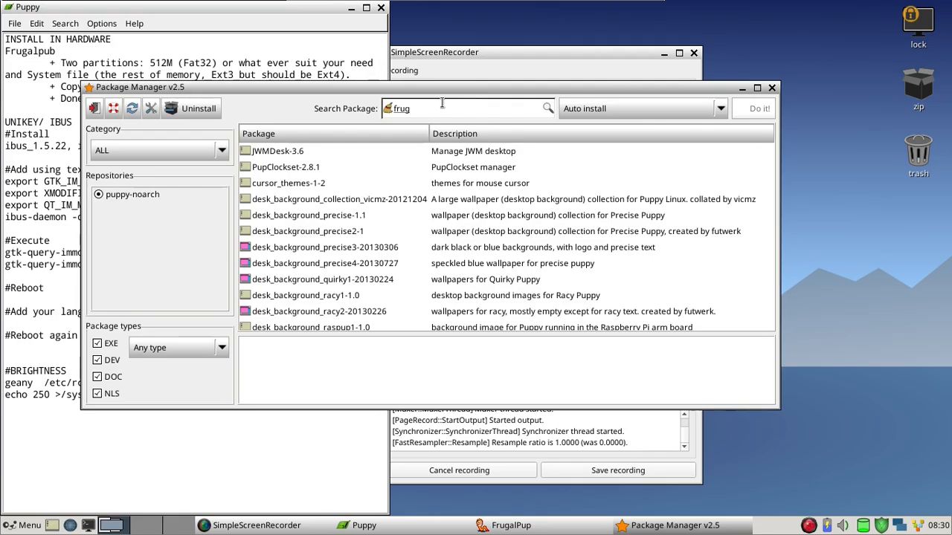
# Step: Select the frugalpup-44 package, review the available installation modes, and close the package manager
pyautogui.click(273, 152)
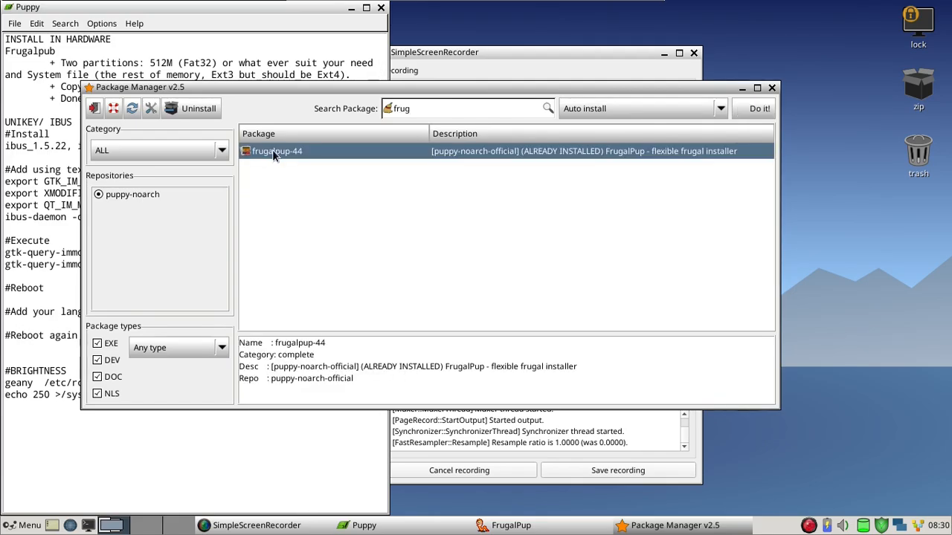
pyautogui.click(724, 110)
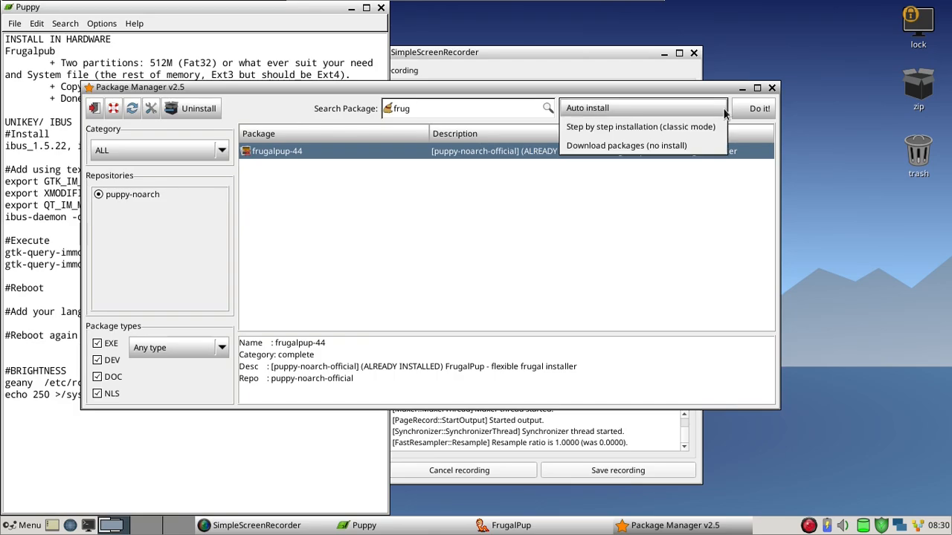
pyautogui.click(581, 95)
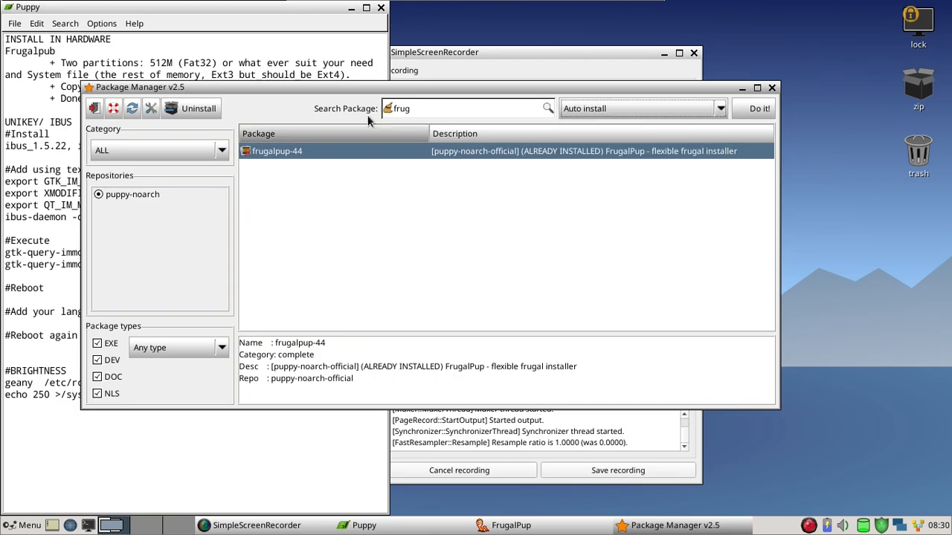
pyautogui.click(772, 87)
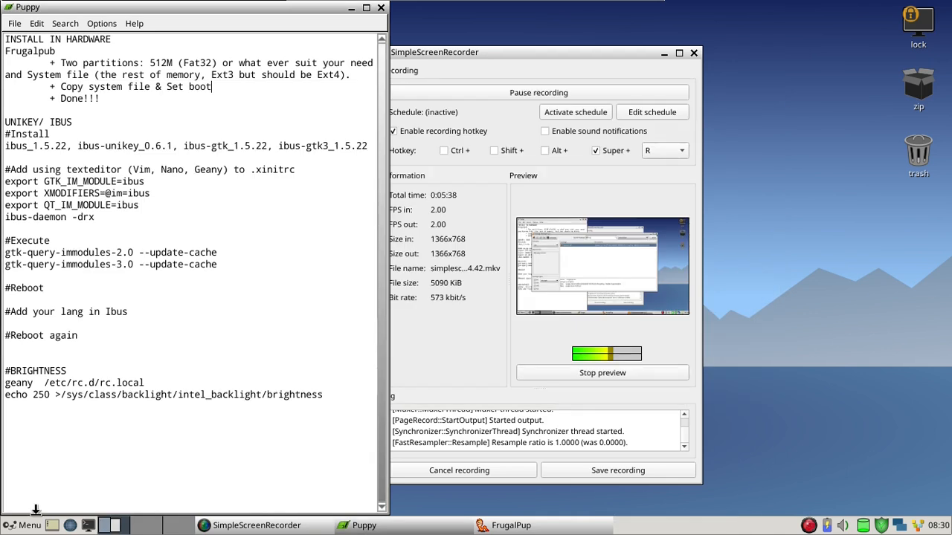
# Step: Launch the FrugalPup installers, open the FrugalPup utility from them, and move the windows clear of the install notes
pyautogui.click(23, 525)
pyautogui.moveTo(45, 291)
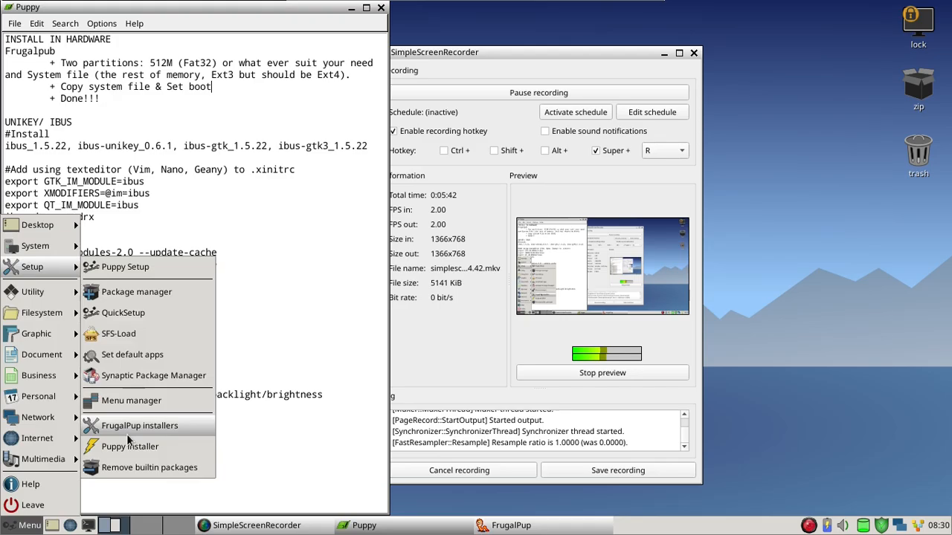
pyautogui.click(136, 425)
pyautogui.moveTo(167, 105); pyautogui.dragTo(757, 74)
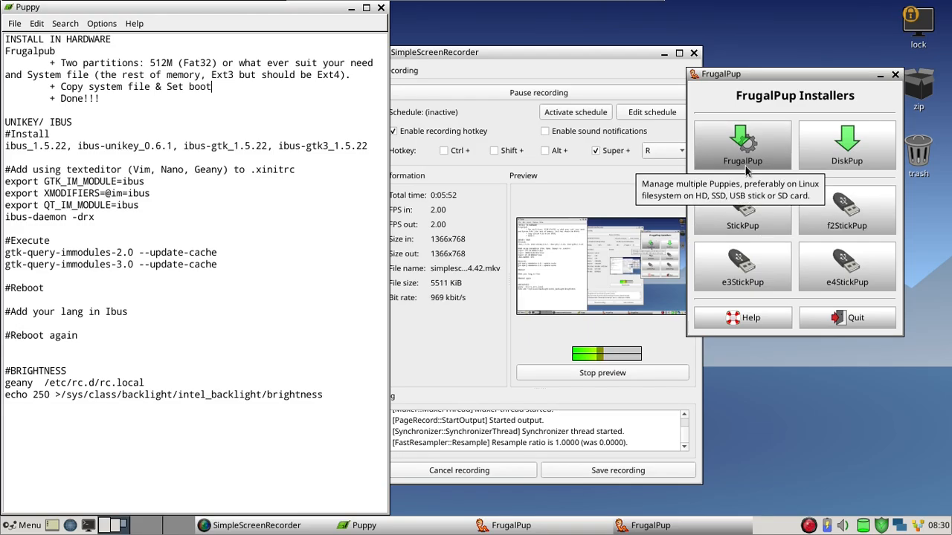
pyautogui.click(718, 162)
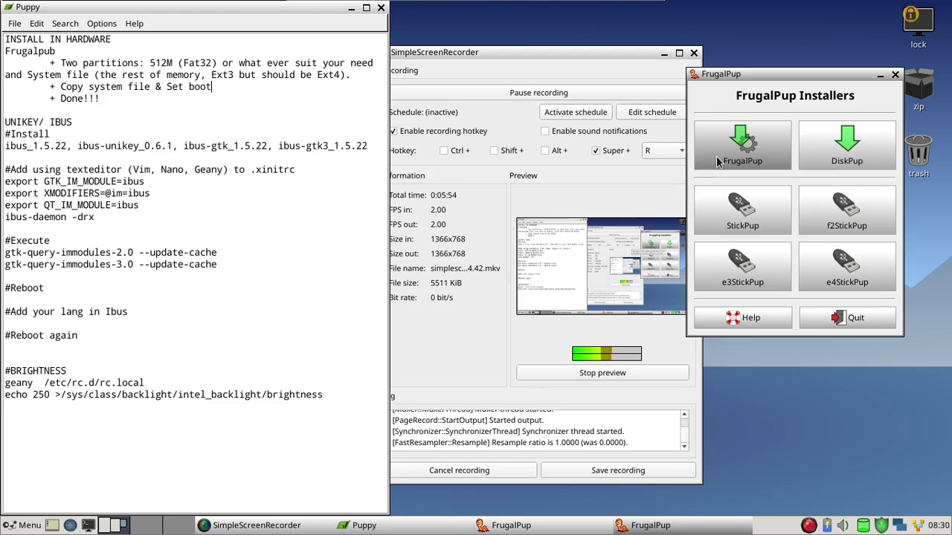
pyautogui.moveTo(365, 124); pyautogui.dragTo(308, 77)
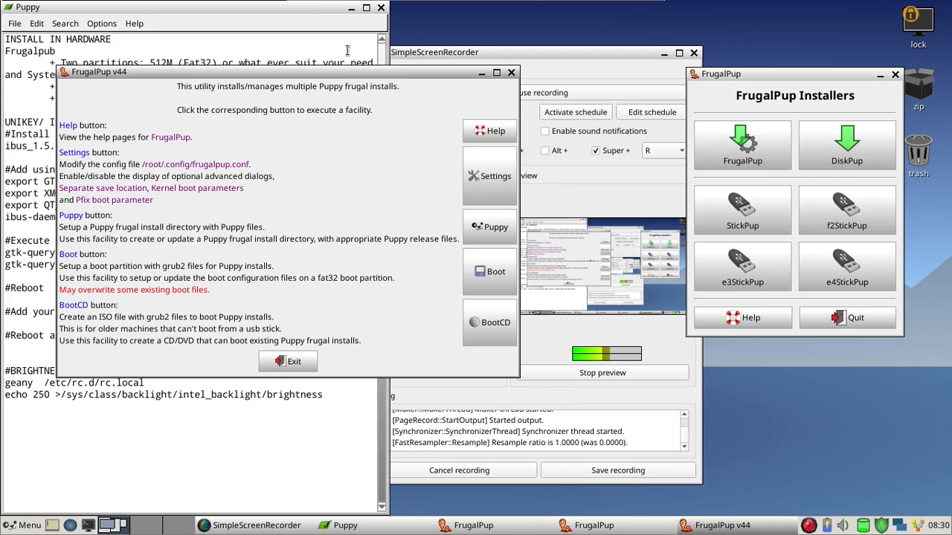
pyautogui.moveTo(348, 72); pyautogui.dragTo(593, 62)
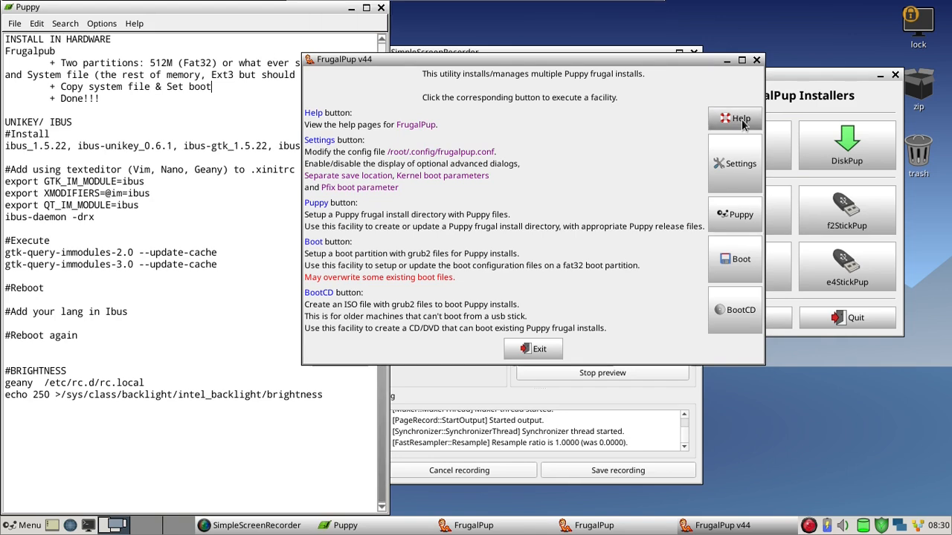
pyautogui.click(731, 220)
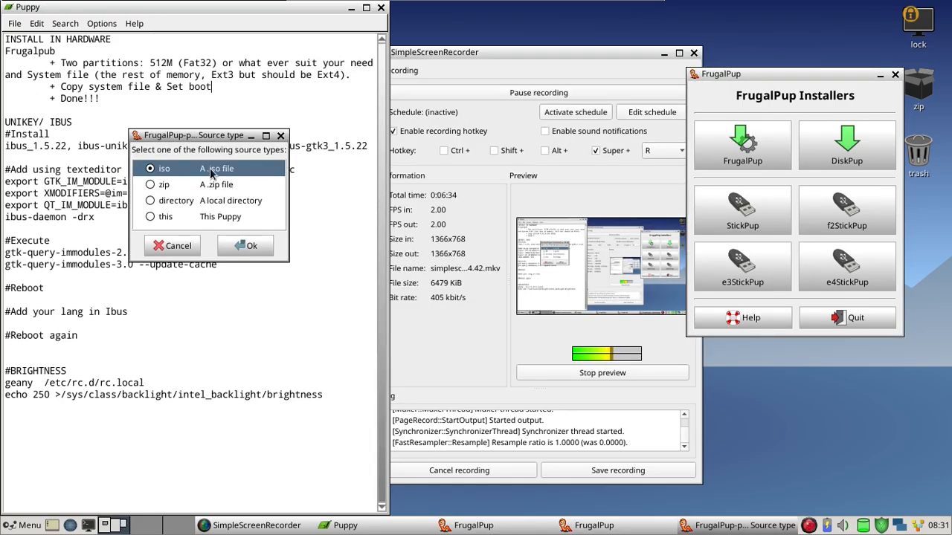
pyautogui.click(170, 220)
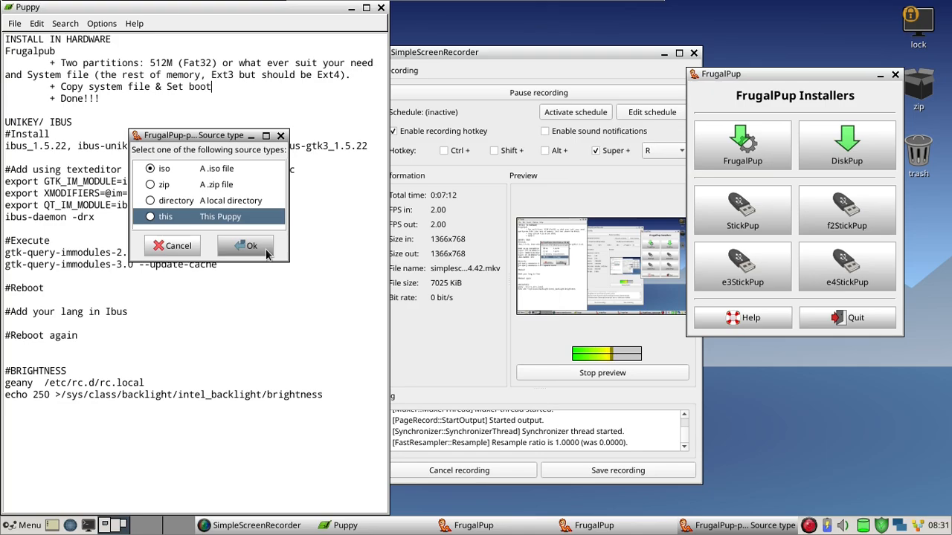
pyautogui.click(280, 139)
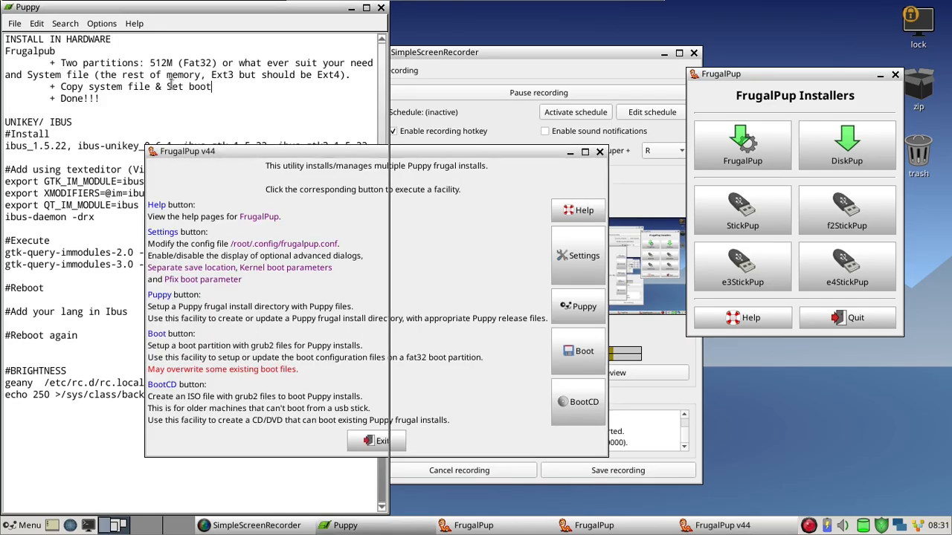
# Step: Start the FrugalPup boot setup and select the fat32 partition sda6 as the one containing Puppy frugal installs
pyautogui.moveTo(171, 84); pyautogui.dragTo(214, 87)
pyautogui.click(219, 87)
pyautogui.click(547, 297)
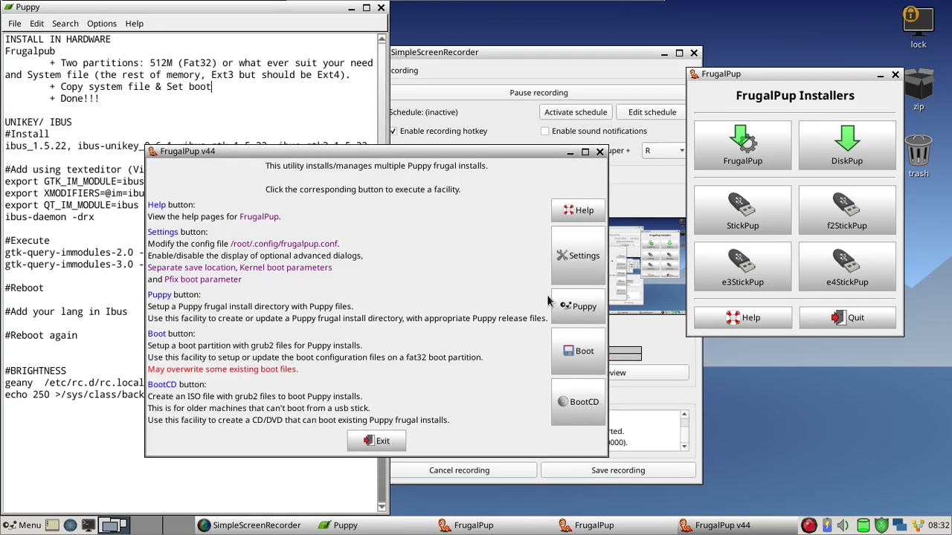
pyautogui.click(578, 351)
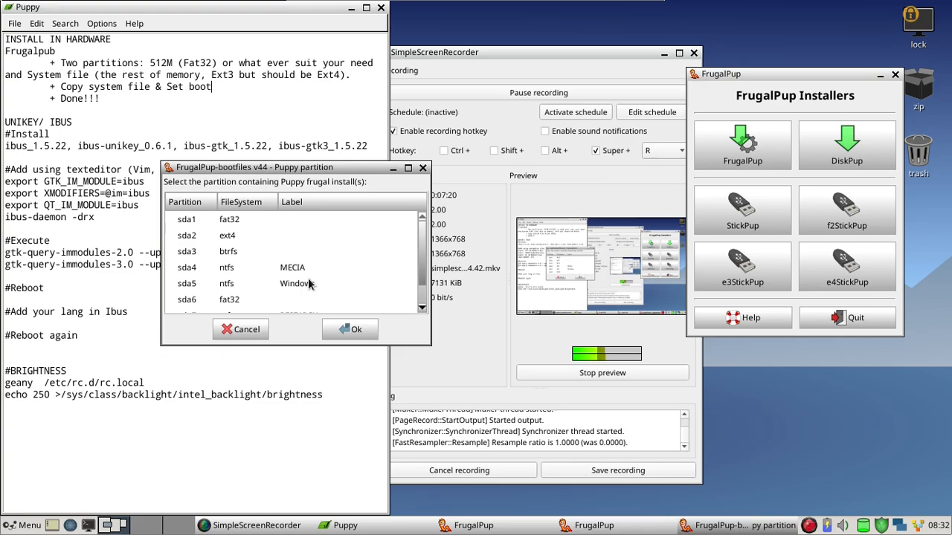
pyautogui.scroll(-1, 428, 283)
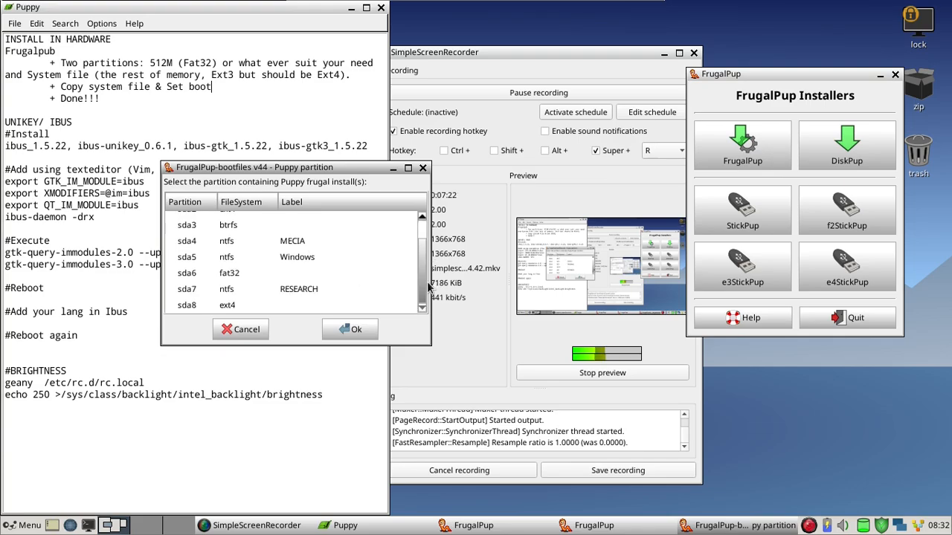
pyautogui.click(228, 275)
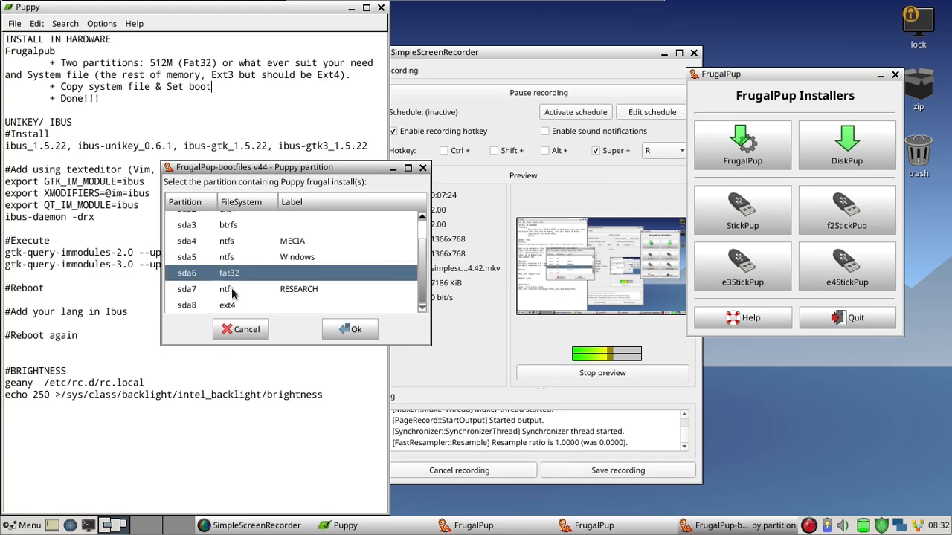
# Step: Highlight the 512M (Fat32) partition requirement in the install notes
pyautogui.click(142, 115)
pyautogui.click(155, 75)
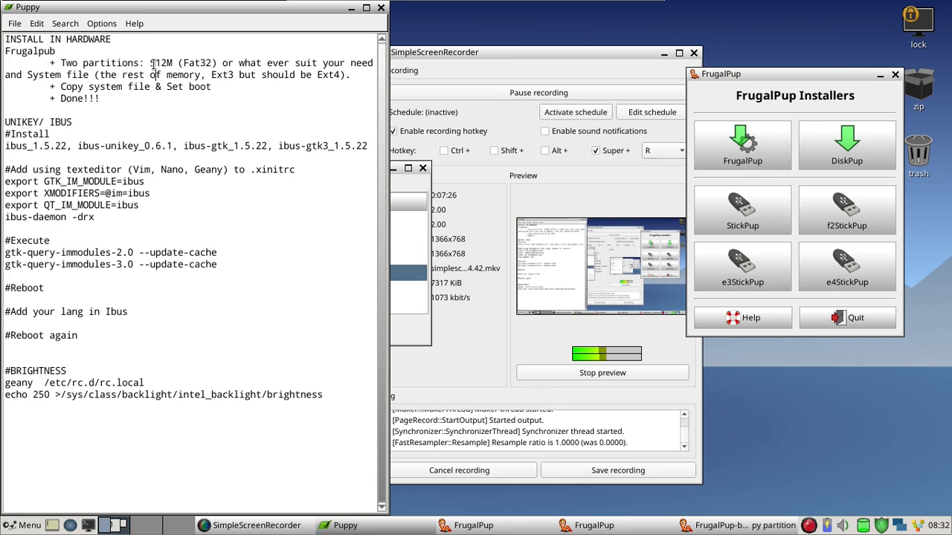
pyautogui.moveTo(151, 64); pyautogui.dragTo(217, 66)
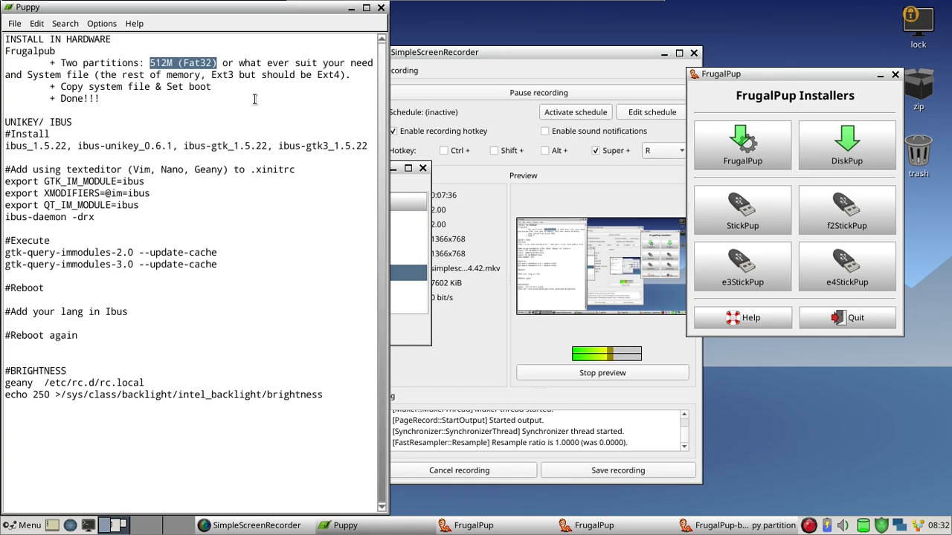
# Step: Try to set up the boot files with sda6 as the Puppy partition and /mnt/sda6 as the install directory
pyautogui.click(399, 200)
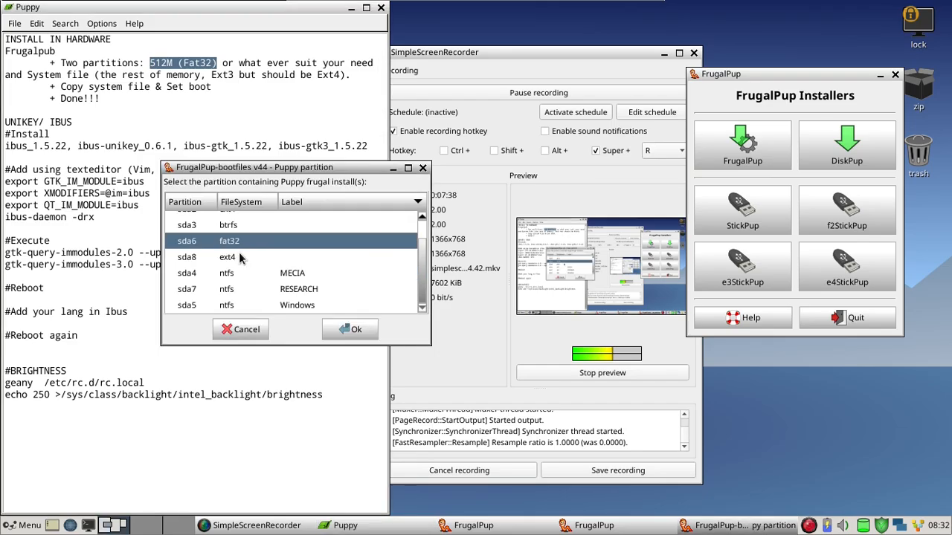
pyautogui.click(350, 330)
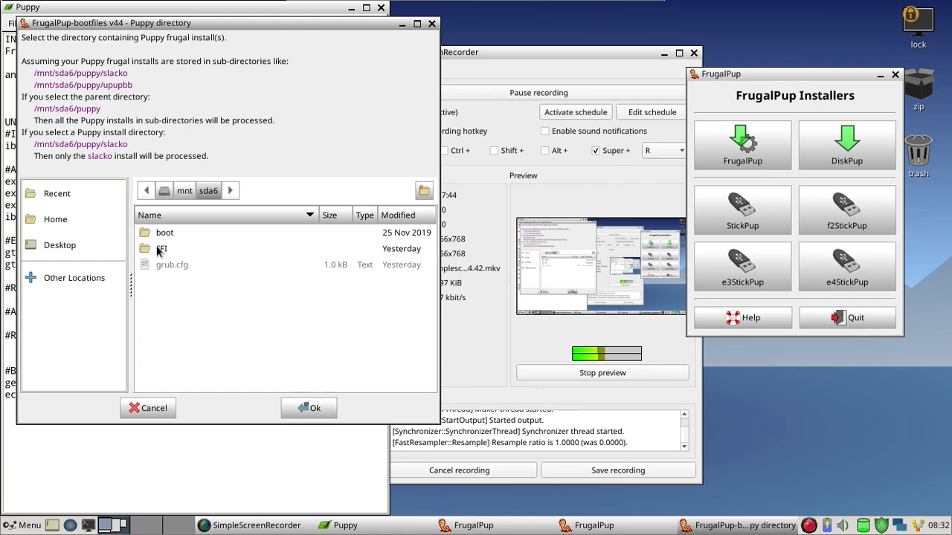
pyautogui.click(315, 408)
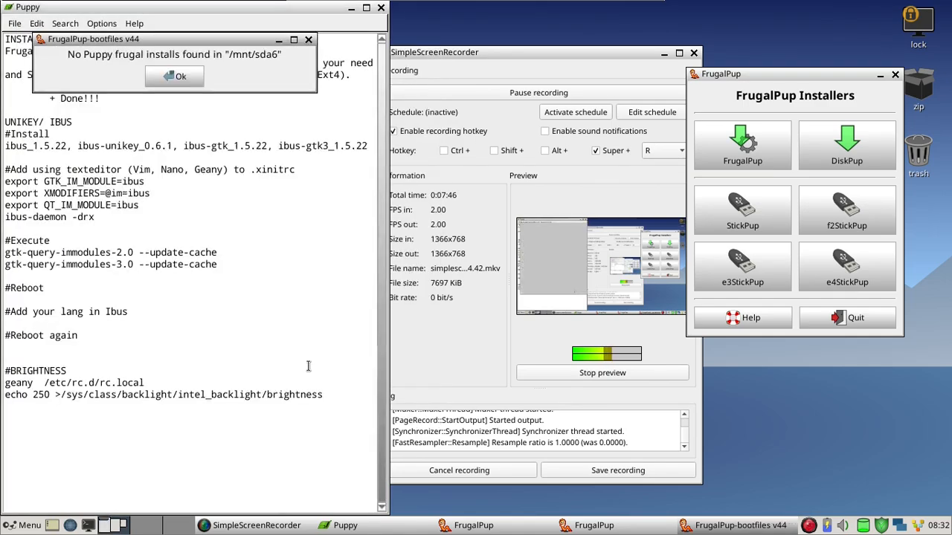
pyautogui.click(175, 79)
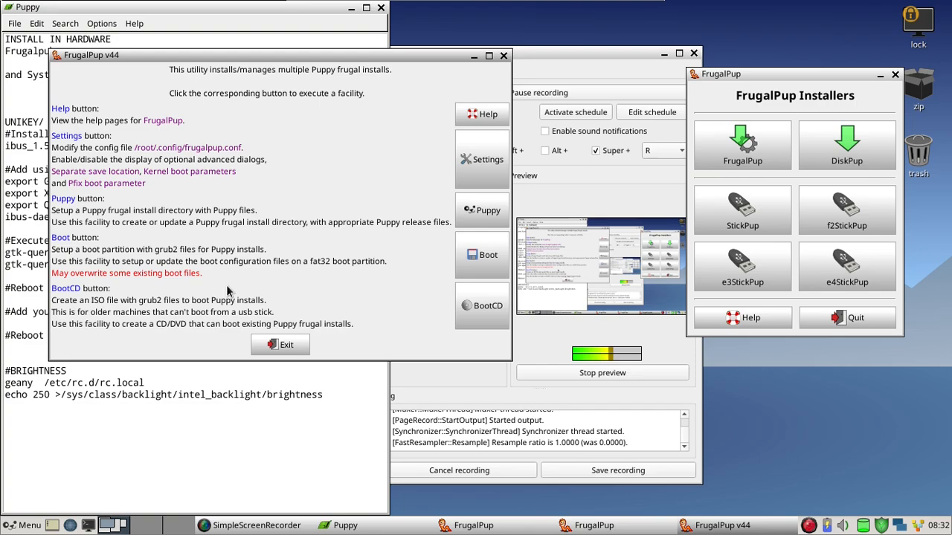
# Step: Minimize the FrugalPup utility and highlight the system file (Ext3/Ext4) and 512M (Fat32) partition requirements in the install notes
pyautogui.click(476, 59)
pyautogui.moveTo(211, 74); pyautogui.dragTo(351, 74)
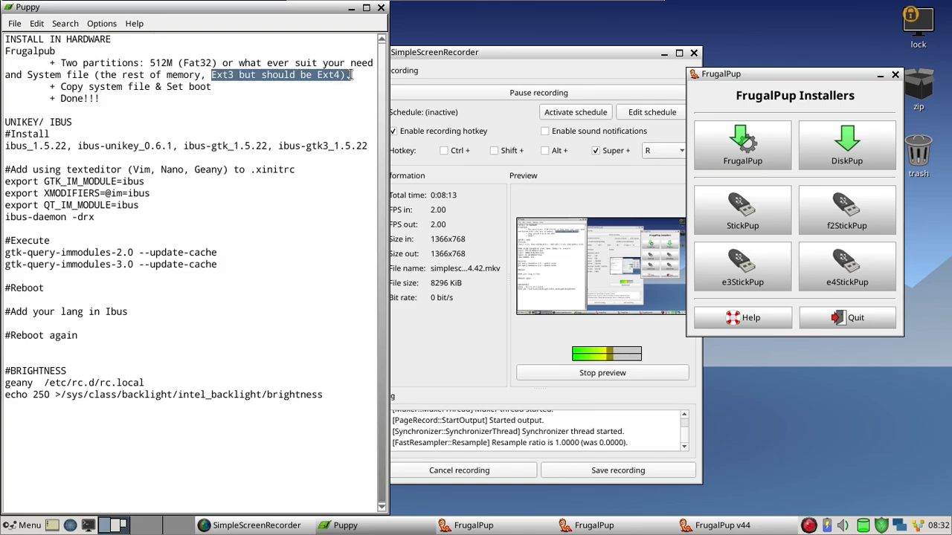
pyautogui.click(324, 74)
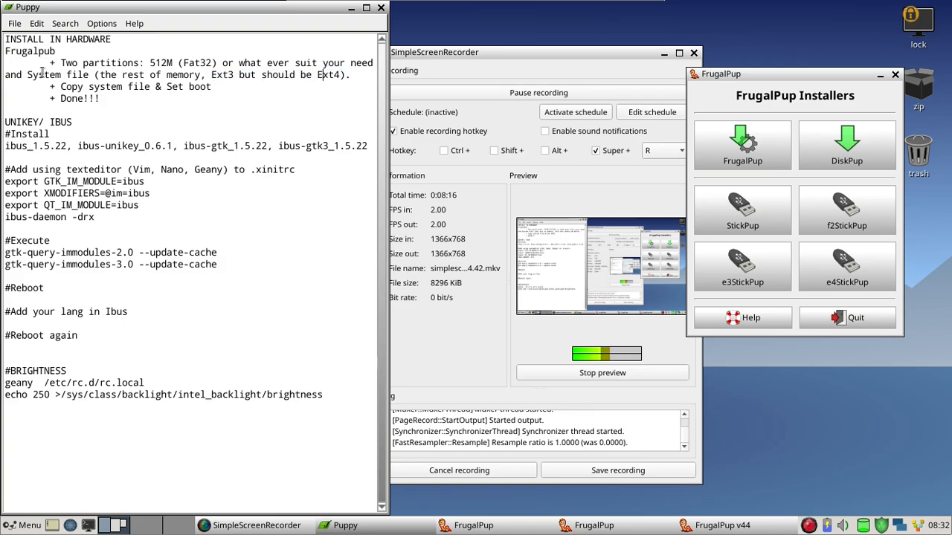
pyautogui.moveTo(27, 75); pyautogui.dragTo(354, 78)
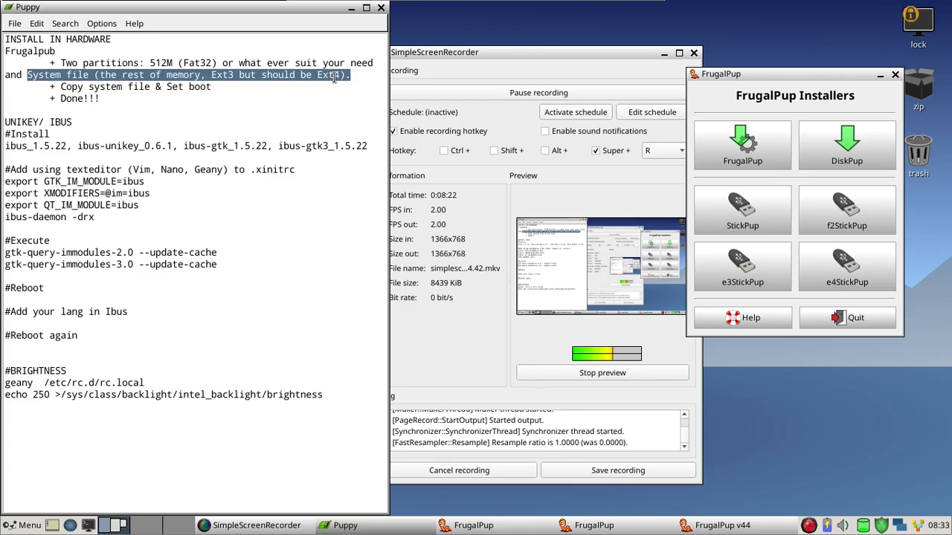
pyautogui.click(192, 57)
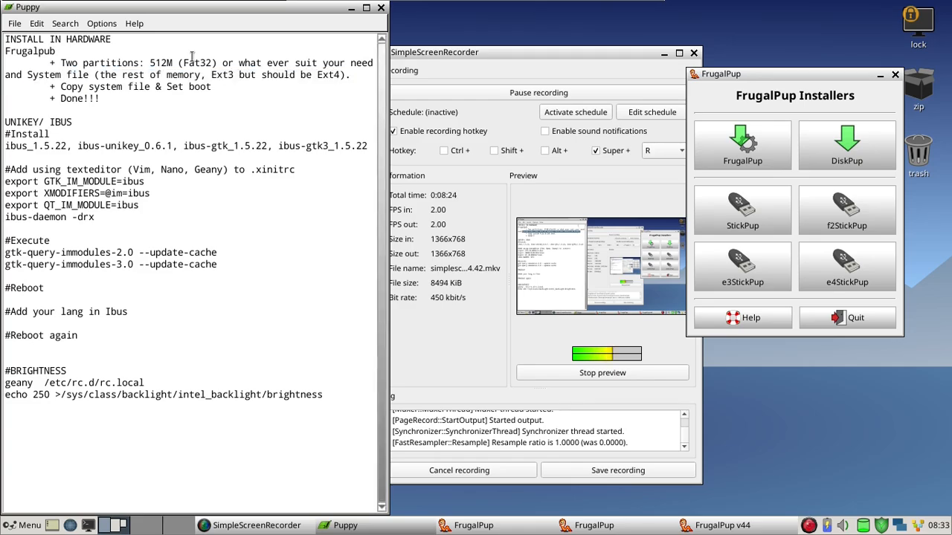
pyautogui.moveTo(149, 62); pyautogui.dragTo(218, 62)
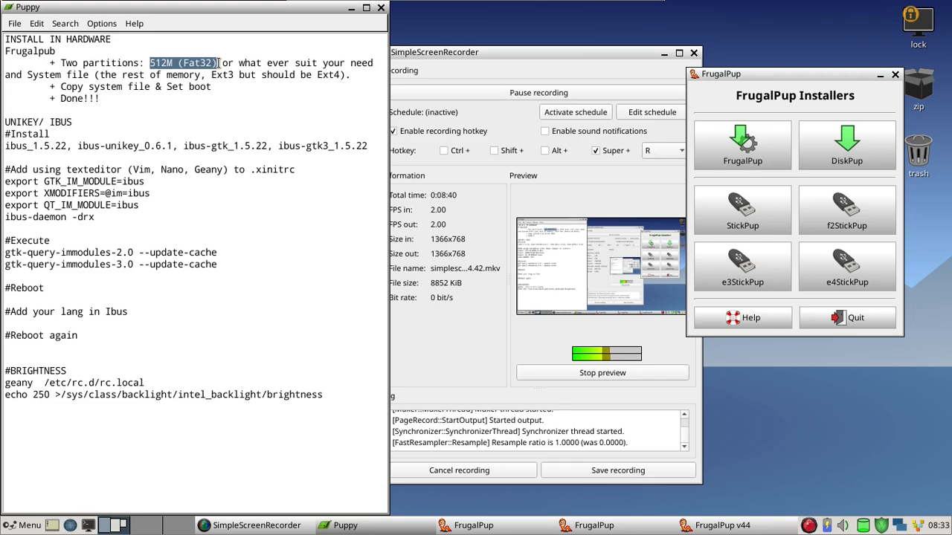
# Step: Highlight the whole Frugalpub instruction block in the notes, from its heading down to the Done line
pyautogui.click(190, 88)
pyautogui.moveTo(105, 96); pyautogui.dragTo(5, 52)
pyautogui.click(55, 90)
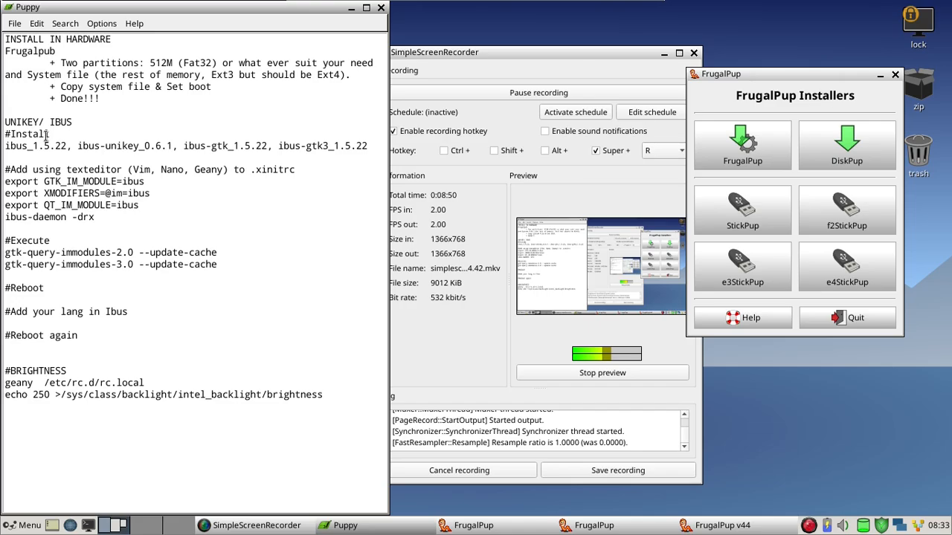
# Step: Highlight the UNIKEY/ IBUS heading and the line of ibus packages to install in the notes
pyautogui.moveTo(50, 124); pyautogui.dragTo(75, 124)
pyautogui.click(72, 147)
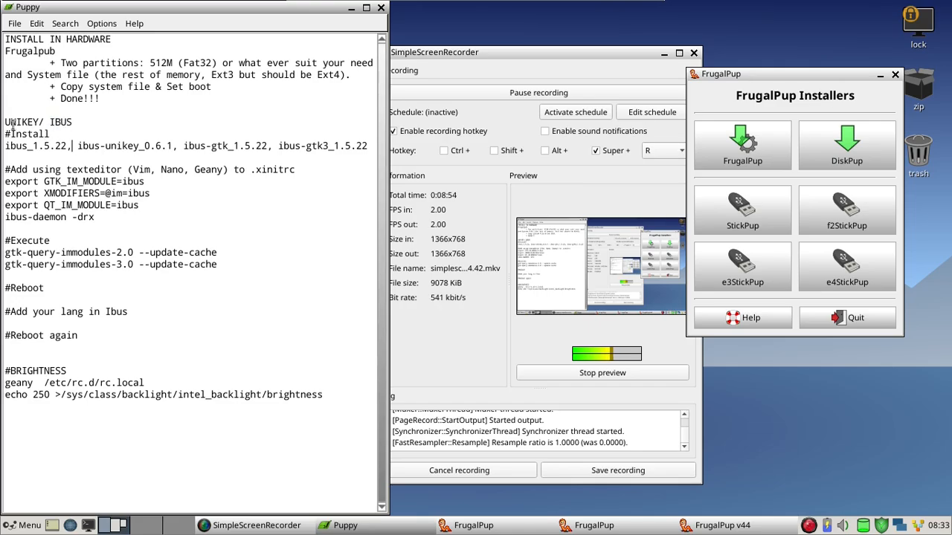
pyautogui.moveTo(3, 122); pyautogui.dragTo(73, 123)
pyautogui.click(72, 123)
pyautogui.moveTo(5, 145); pyautogui.dragTo(366, 146)
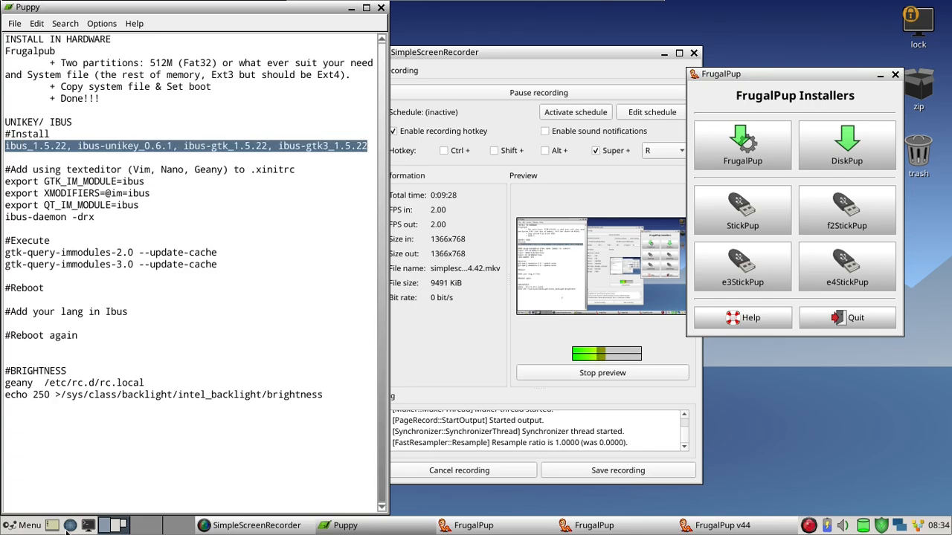
# Step: Open a terminal beside the notes and search for the Unikey package with apt search ibus-unikey
pyautogui.click(88, 525)
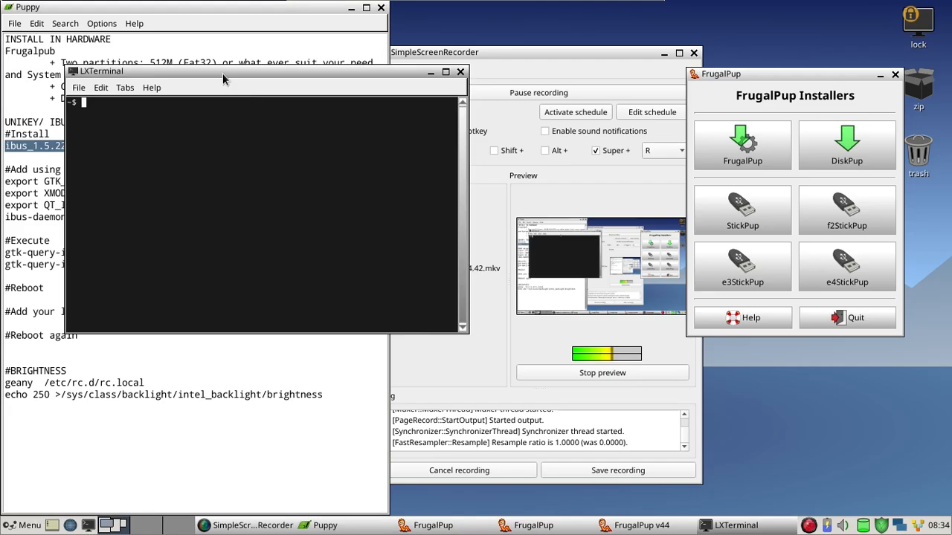
pyautogui.moveTo(223, 78); pyautogui.dragTo(605, 144)
pyautogui.write('apt')
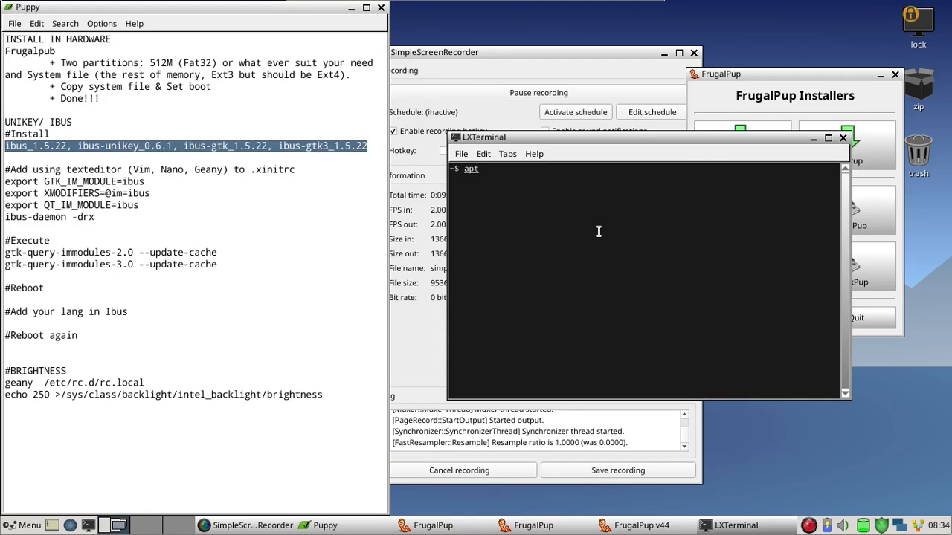
pyautogui.write(' search ibus-unile')
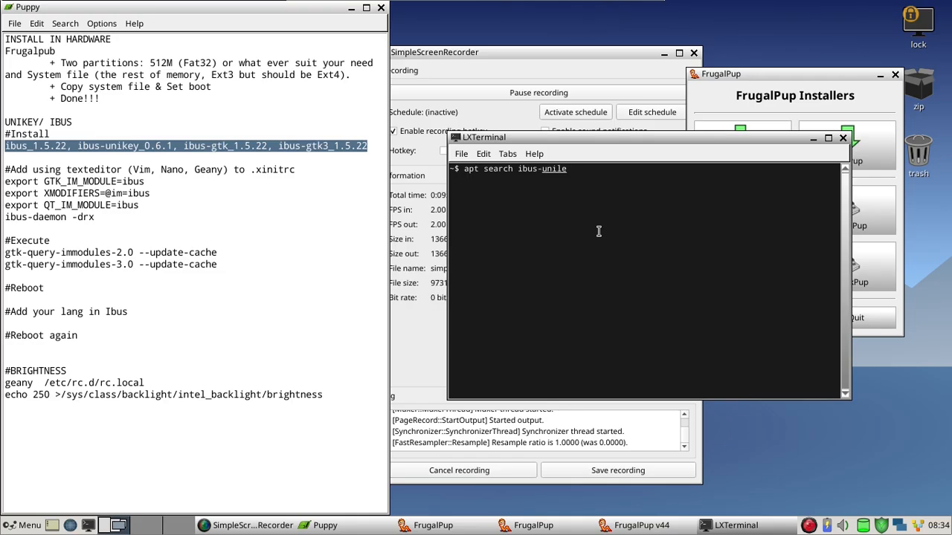
pyautogui.press('BackSpace')
pyautogui.press('BackSpace')
pyautogui.write('key')
pyautogui.press('Return')
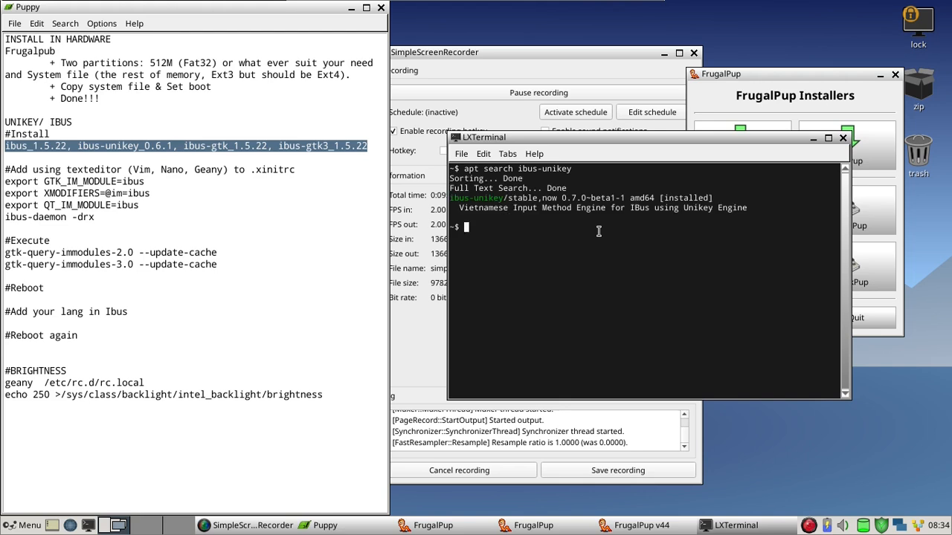
# Step: Enter the command apt install ibus-unikey at the terminal prompt without running it
pyautogui.write('apt install ibus-uniley')
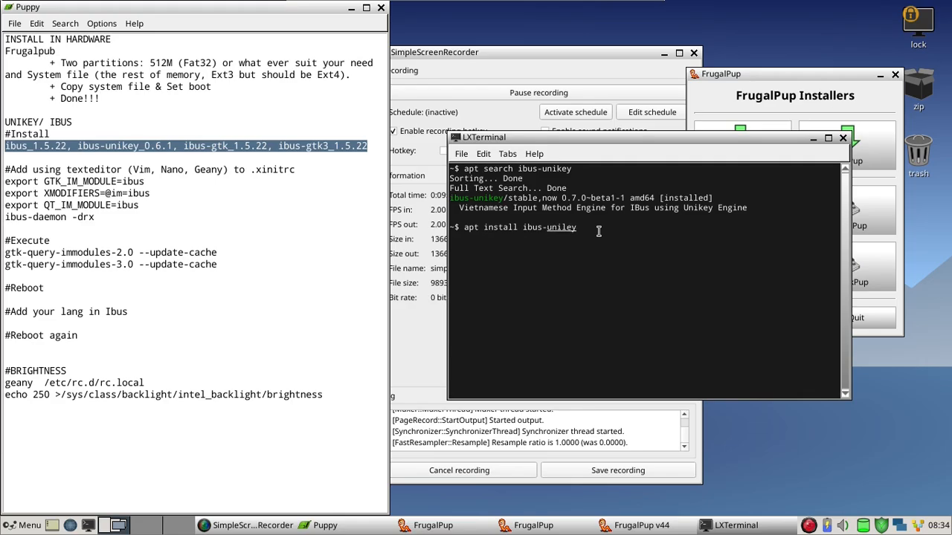
pyautogui.press('BackSpace')
pyautogui.write('key')
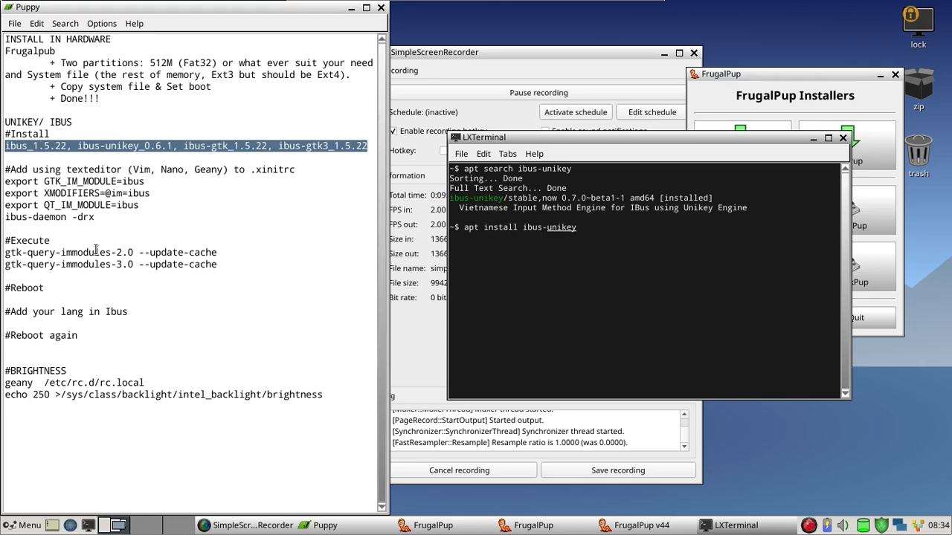
# Step: Highlight the package line from ibus_1.5.22 to ibus-gtk3_1.5.22 in the notes as the packages the install command needs
pyautogui.click(78, 146)
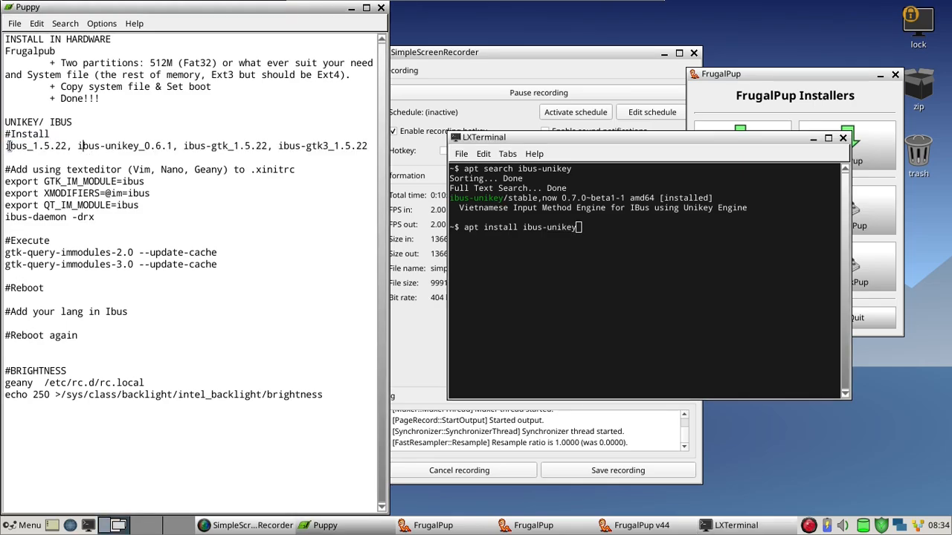
pyautogui.moveTo(9, 146); pyautogui.dragTo(366, 146)
pyautogui.click(357, 147)
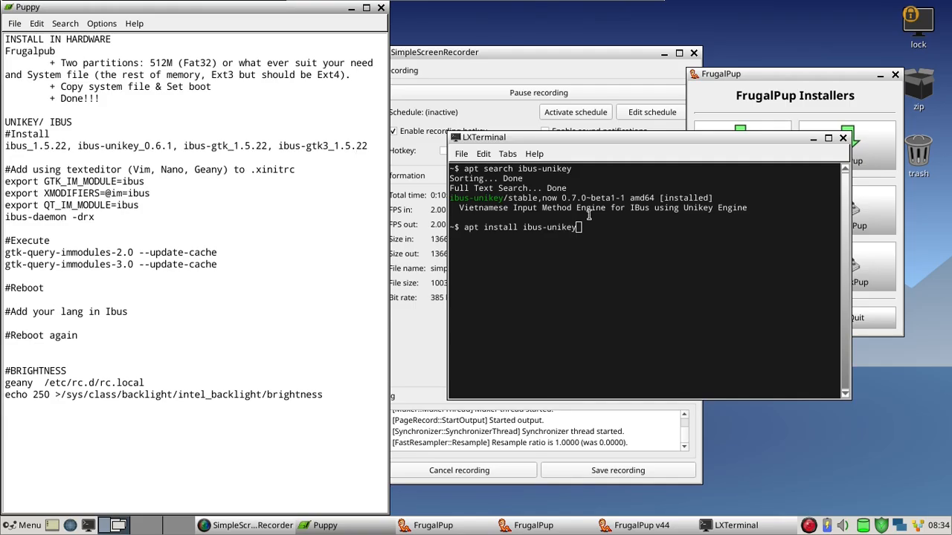
# Step: Launch Synaptic Package Manager as the graphical alternative for installing the ibus packages
pyautogui.click(14, 525)
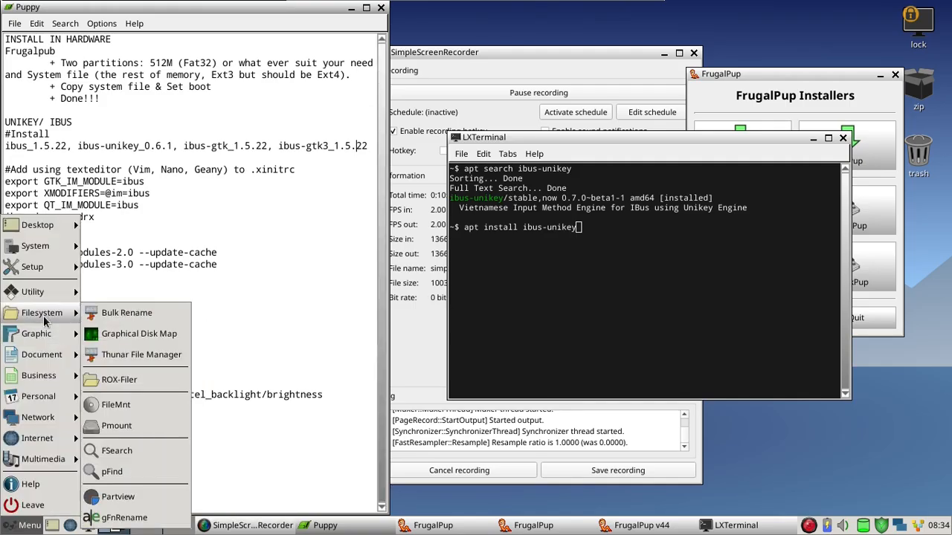
pyautogui.moveTo(32, 266)
pyautogui.click(579, 229)
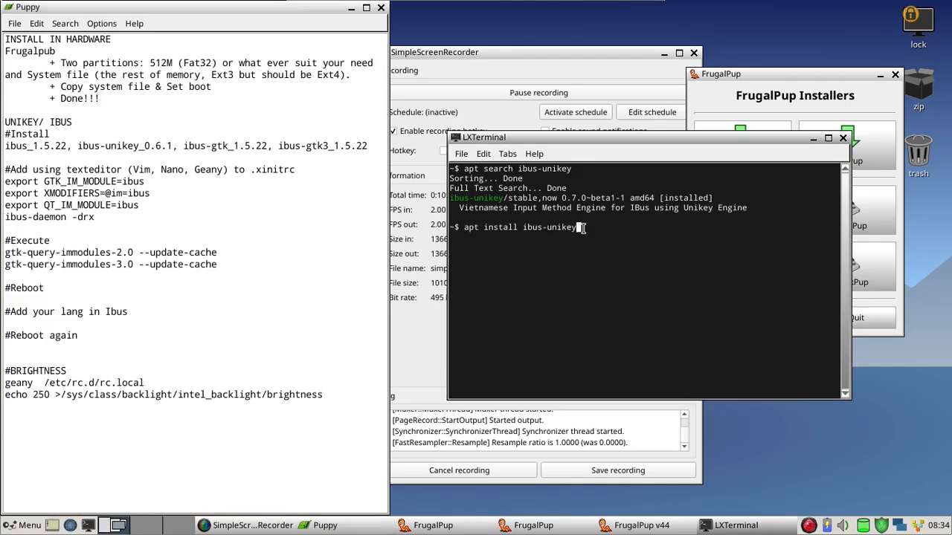
pyautogui.click(22, 527)
pyautogui.moveTo(32, 266)
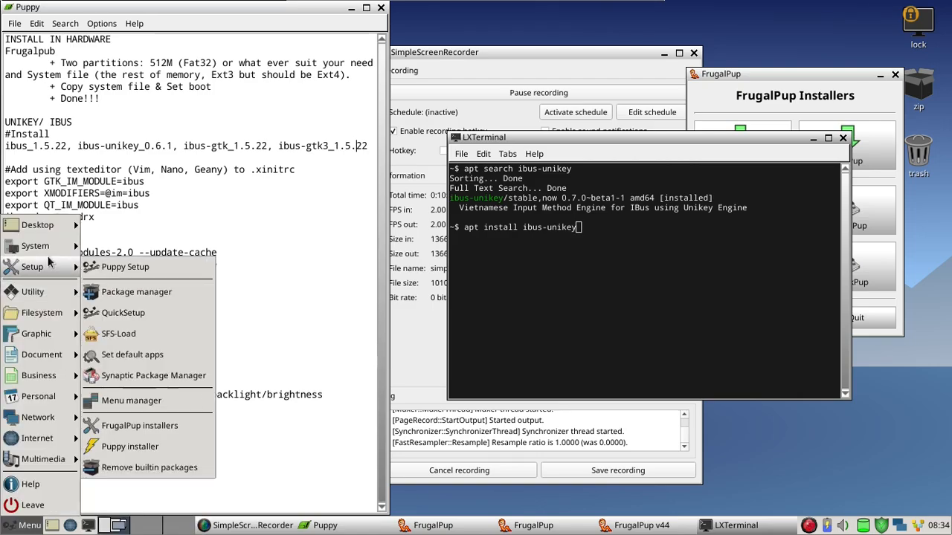
pyautogui.click(125, 375)
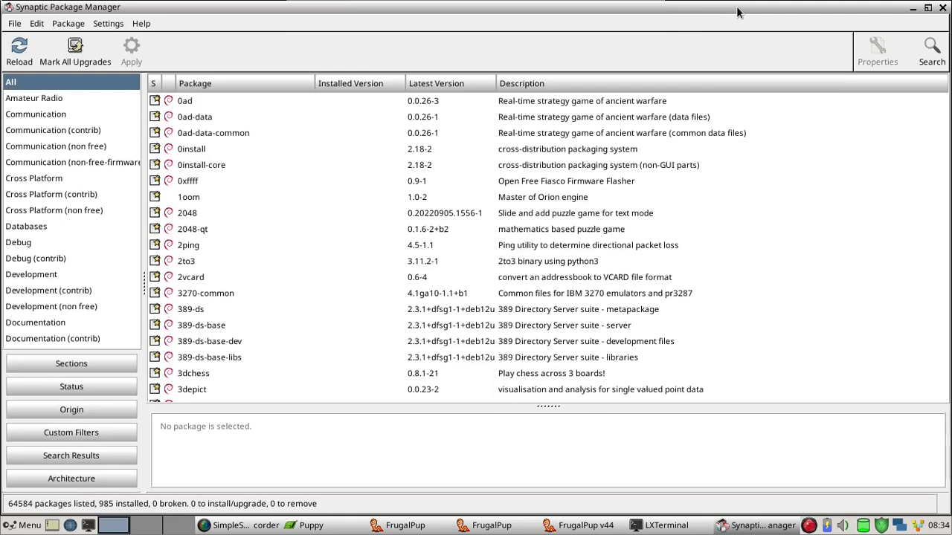
# Step: Move the Synaptic window off the notes and search its packages by description and name for ibus-unikey
pyautogui.moveTo(736, 6); pyautogui.dragTo(595, 185)
pyautogui.click(790, 223)
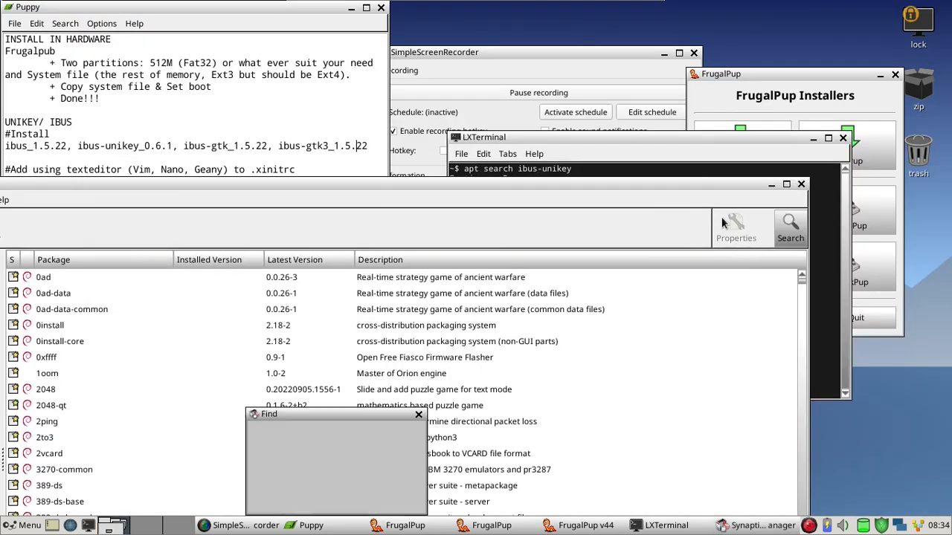
pyautogui.moveTo(493, 188); pyautogui.dragTo(839, 133)
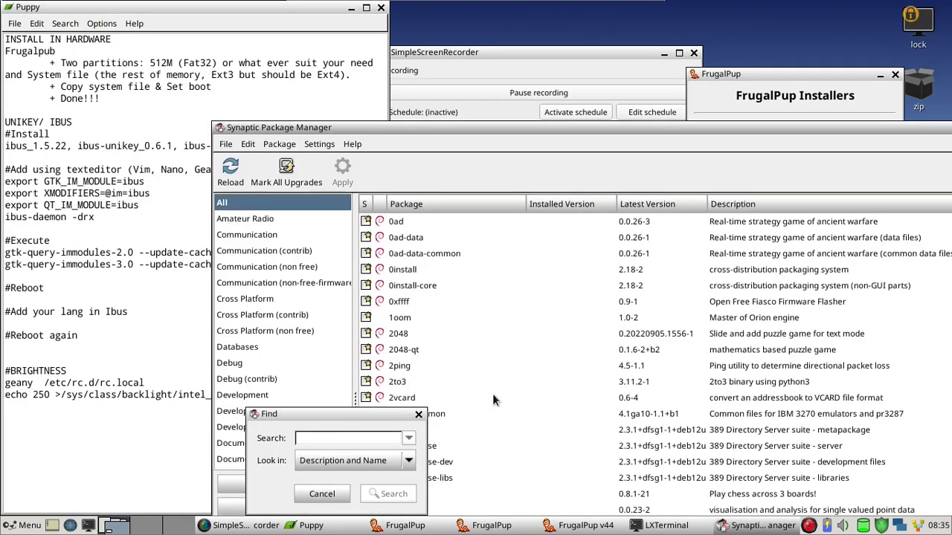
pyautogui.write('ibus-unik')
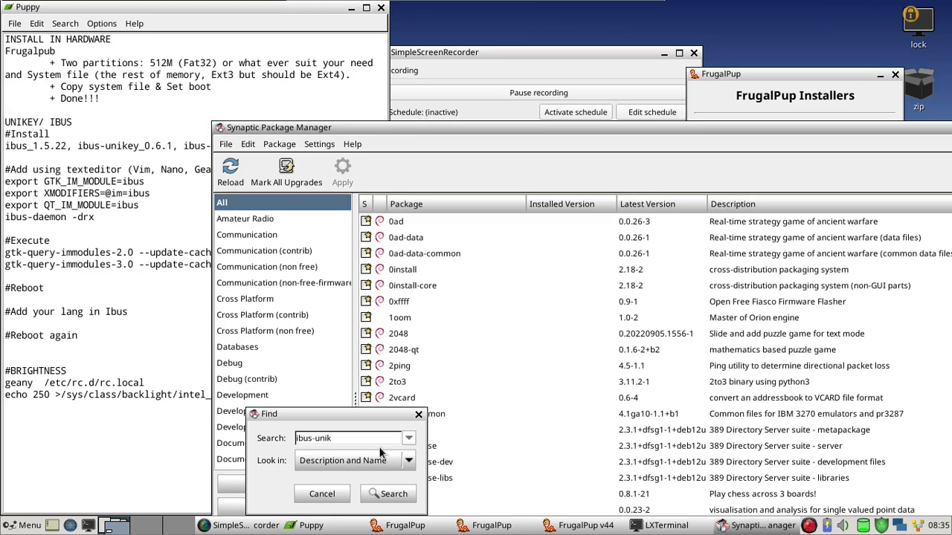
pyautogui.press('Return')
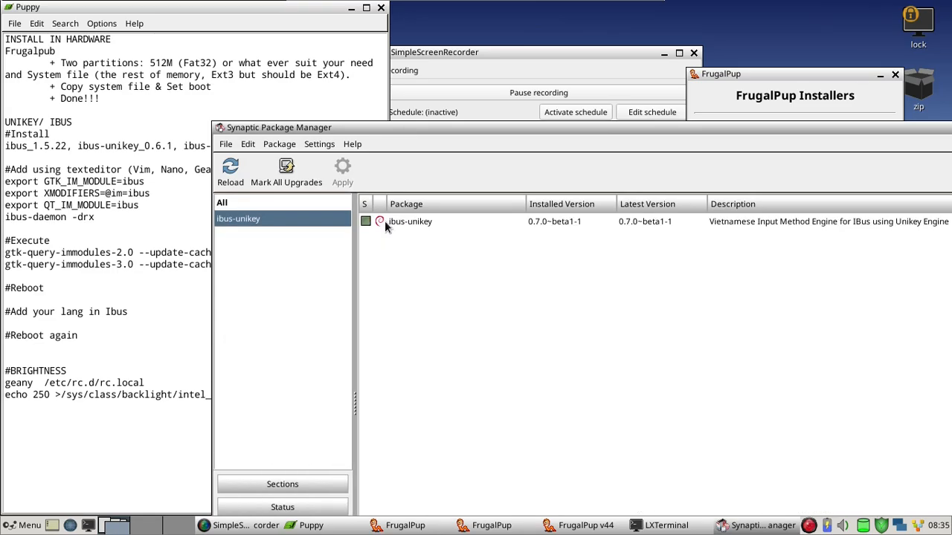
# Step: Examine the installation and removal marking options for the ibus-unikey package, leaving it unmarked
pyautogui.rightClick(385, 221)
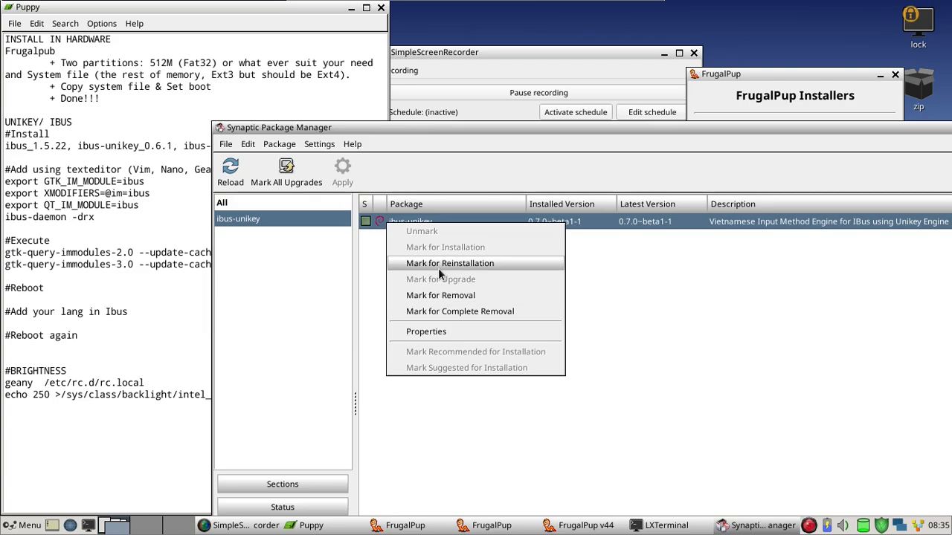
pyautogui.click(649, 329)
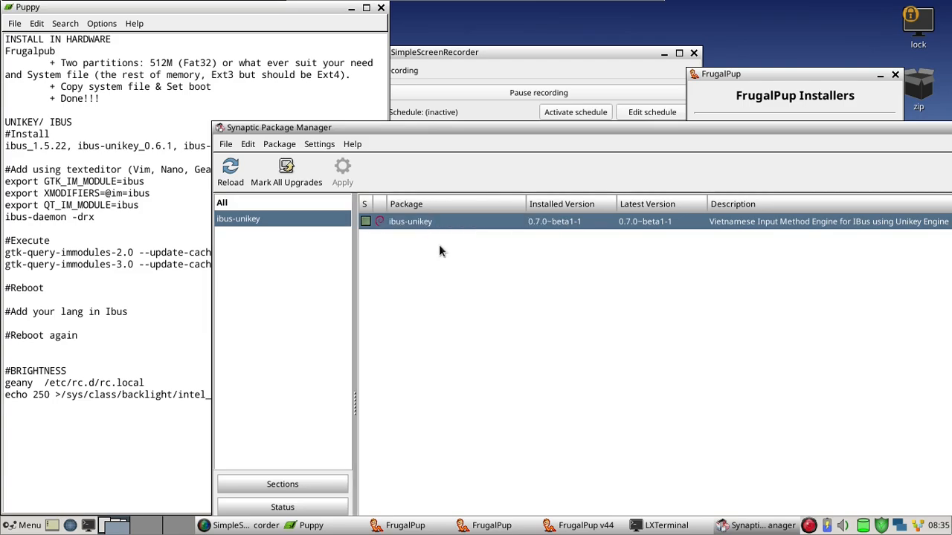
pyautogui.rightClick(419, 221)
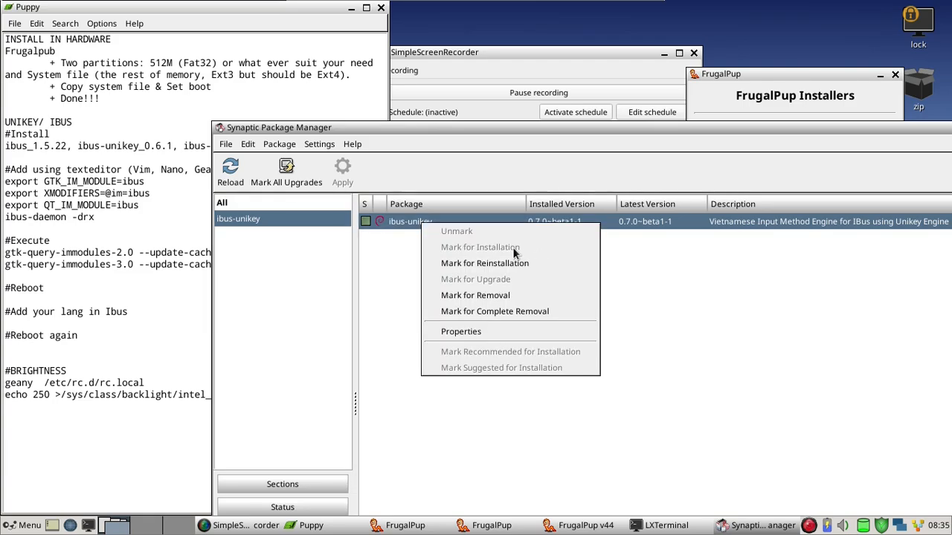
pyautogui.click(700, 315)
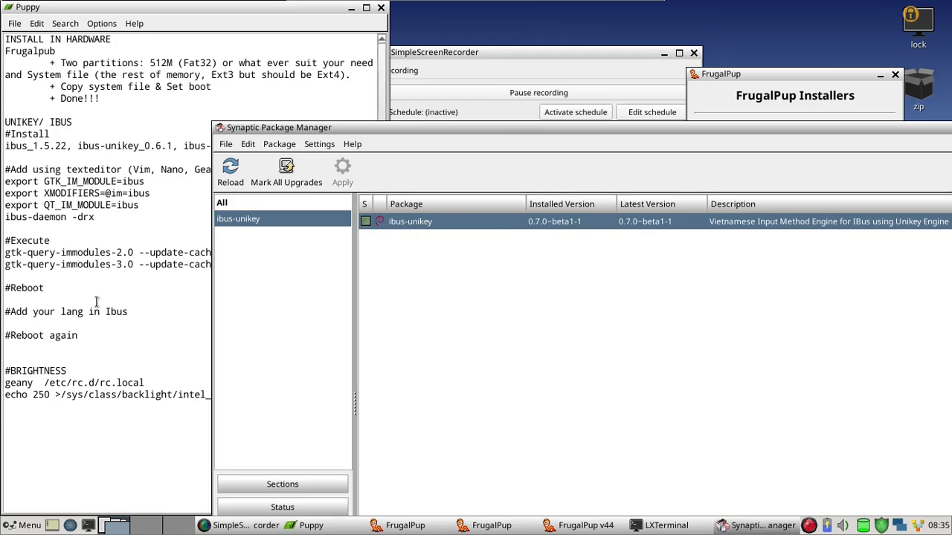
# Step: Bring the notes to the front and highlight the ibus package names under #Install
pyautogui.click(6, 170)
pyautogui.moveTo(6, 145); pyautogui.dragTo(351, 146)
pyautogui.click(172, 168)
pyautogui.click(278, 145)
pyautogui.click(283, 260)
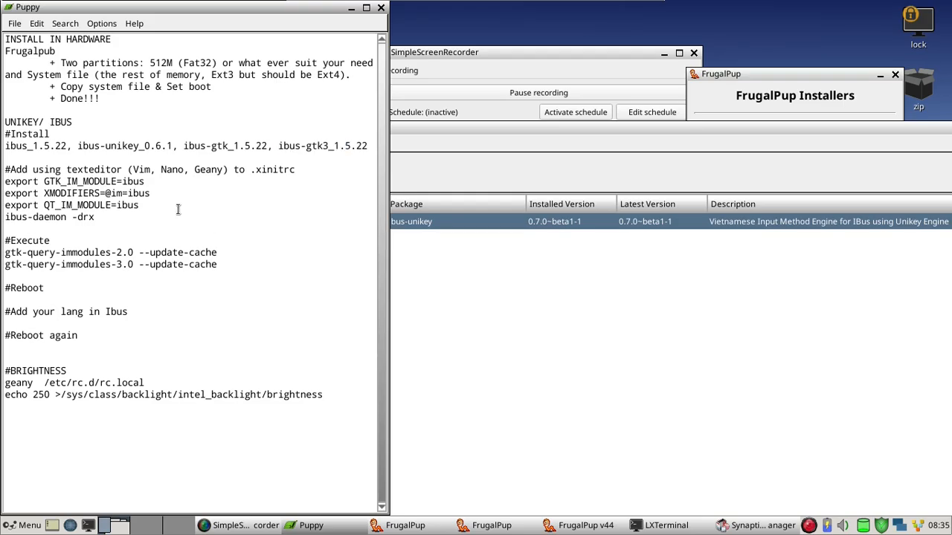
# Step: Highlight the file name .xinitrc in the notes as the file to edit with a text editor
pyautogui.doubleClick(251, 172)
pyautogui.click(266, 174)
pyautogui.doubleClick(252, 172)
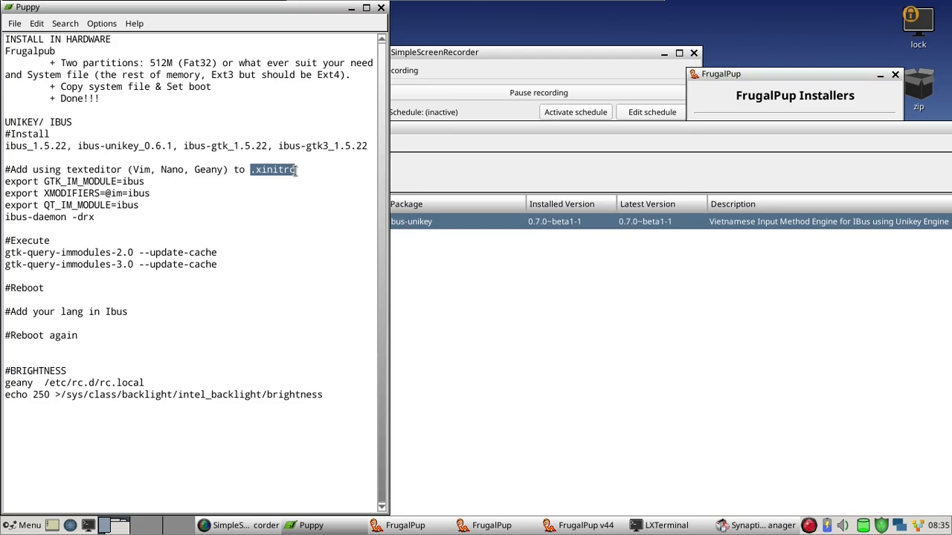
pyautogui.click(251, 171)
pyautogui.moveTo(252, 171); pyautogui.dragTo(298, 170)
pyautogui.click(294, 172)
pyautogui.click(290, 170)
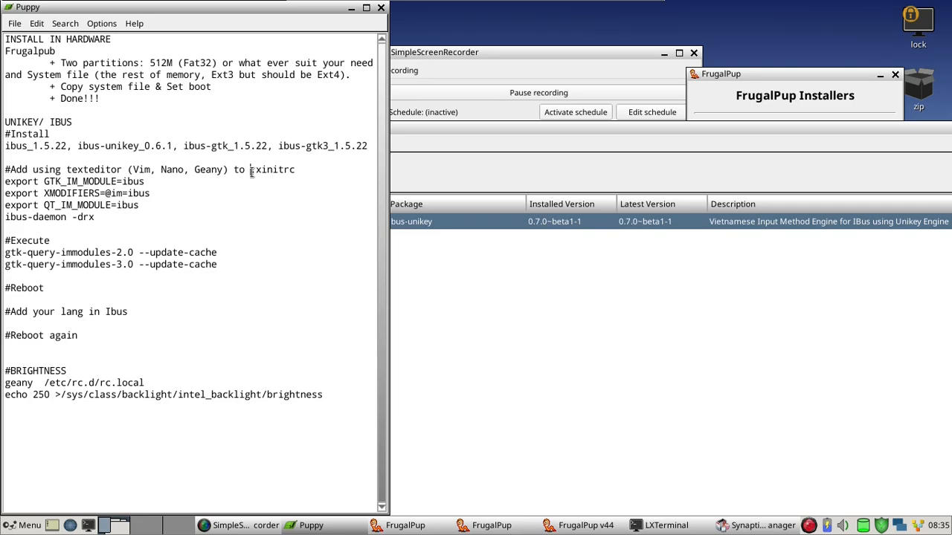
pyautogui.moveTo(251, 170); pyautogui.dragTo(304, 171)
pyautogui.click(291, 171)
pyautogui.moveTo(251, 171); pyautogui.dragTo(298, 170)
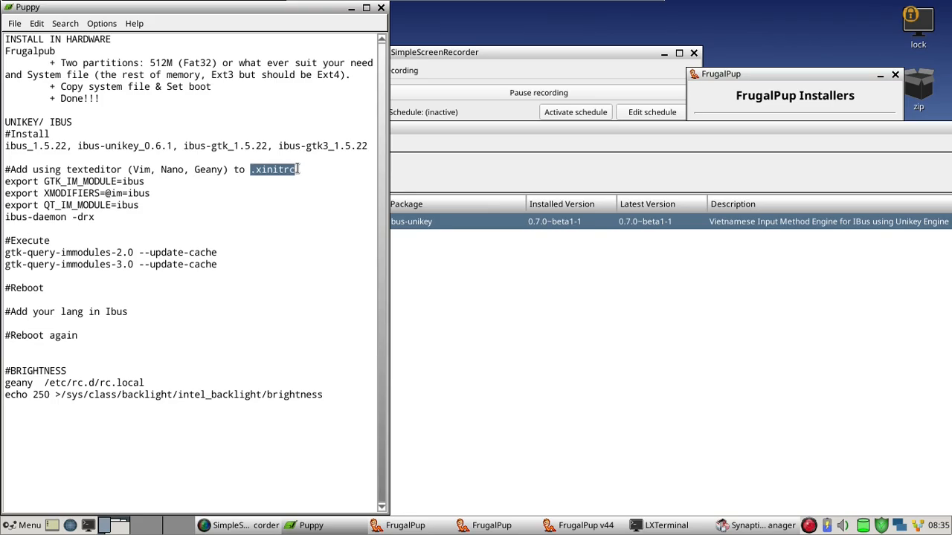
pyautogui.click(244, 191)
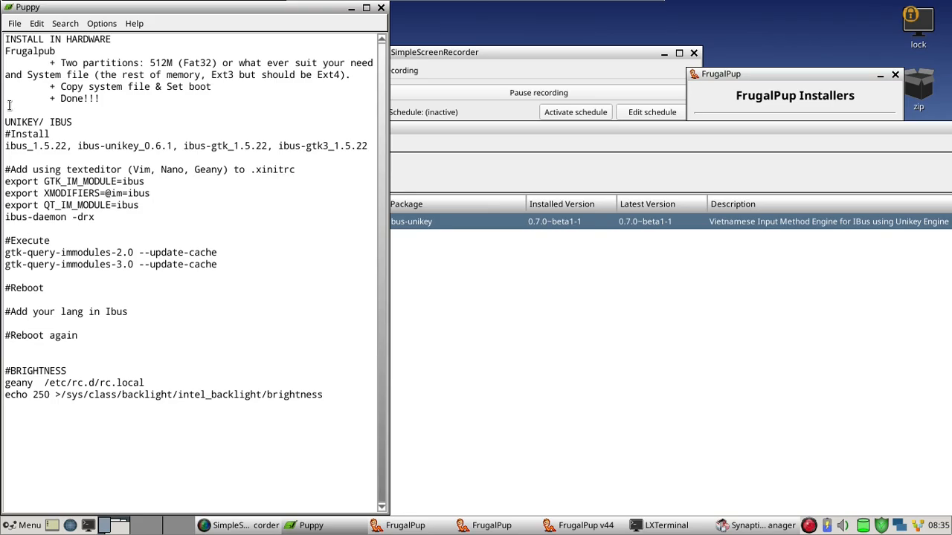
# Step: Highlight the three export lines and the ibus-daemon -drx line that belong in .xinitrc
pyautogui.click(6, 184)
pyautogui.moveTo(5, 182); pyautogui.dragTo(100, 222)
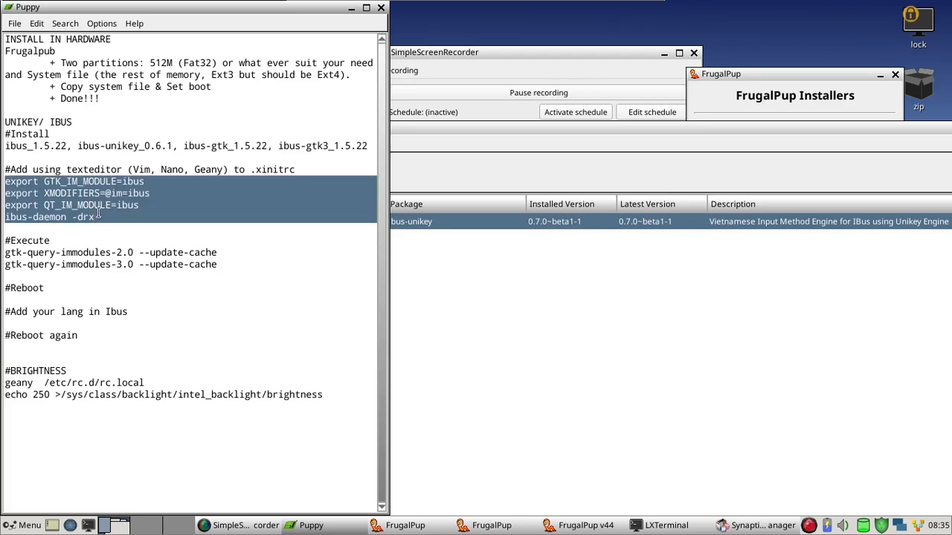
pyautogui.click(94, 206)
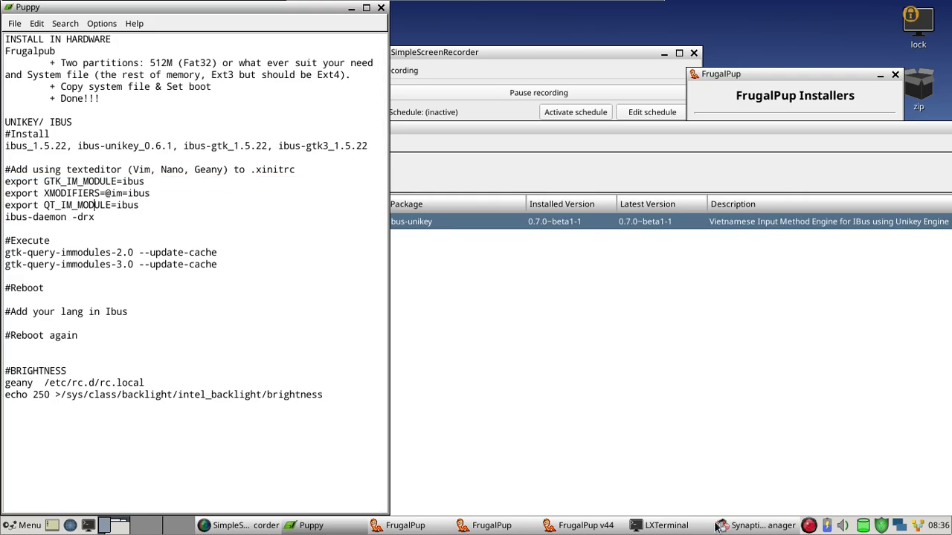
# Step: Switch to the open LXTerminal window and erase the unexecuted apt install ibus-unikey command
pyautogui.click(662, 525)
pyautogui.press('BackSpace')
pyautogui.press('BackSpace')
pyautogui.press('BackSpace')
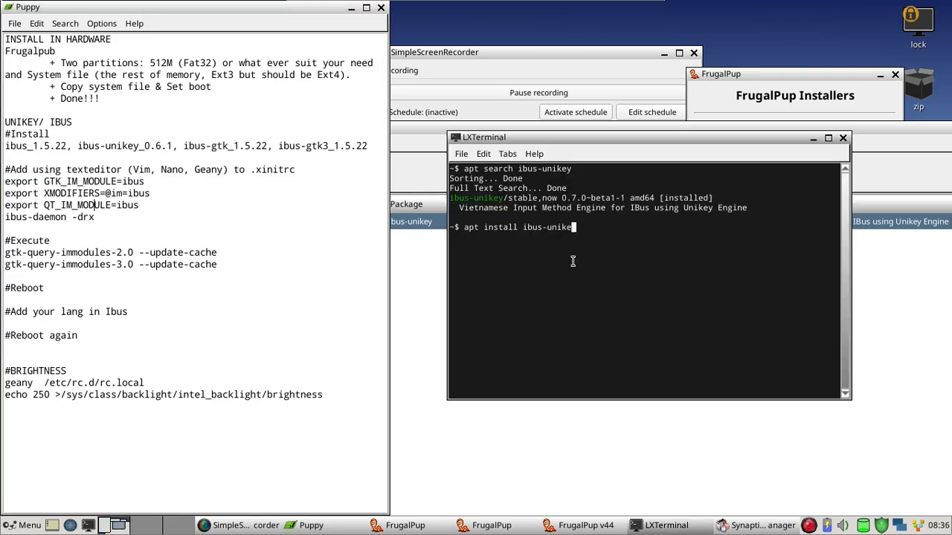
pyautogui.press('BackSpace')
pyautogui.press('BackSpace')
pyautogui.press('BackSpace')
pyautogui.press('BackSpace')
pyautogui.press('BackSpace')
pyautogui.press('BackSpace')
pyautogui.press('BackSpace')
pyautogui.press('BackSpace')
pyautogui.press('BackSpace')
pyautogui.press('BackSpace')
pyautogui.press('BackSpace')
pyautogui.press('BackSpace')
pyautogui.press('BackSpace')
pyautogui.press('BackSpace')
pyautogui.press('BackSpace')
pyautogui.press('BackSpace')
pyautogui.press('BackSpace')
pyautogui.press('BackSpace')
pyautogui.press('BackSpace')
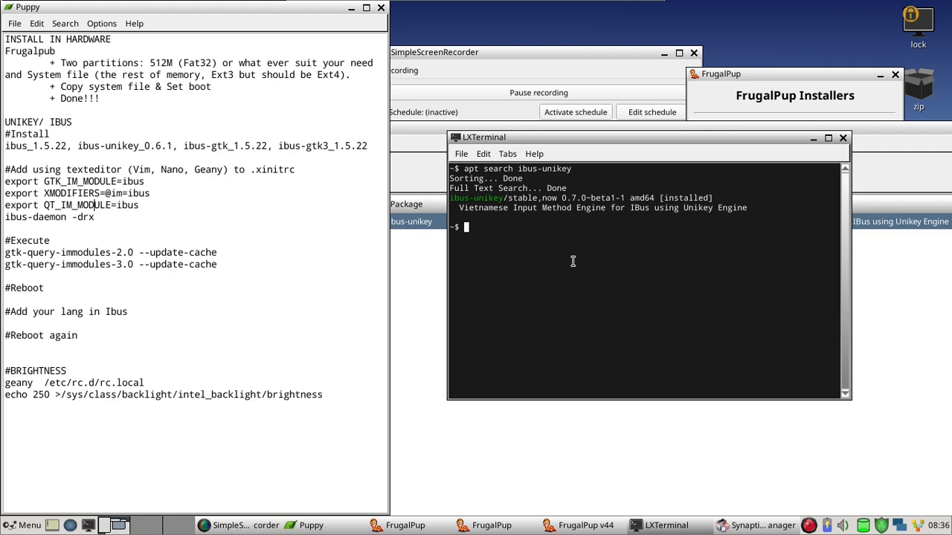
# Step: Open ~/.xinitrc in Geany from the terminal and move the editor window beside the notes
pyautogui.write('geany')
pyautogui.write('~/.xinitrc')
pyautogui.press('Return')
pyautogui.rightClick(499, 253)
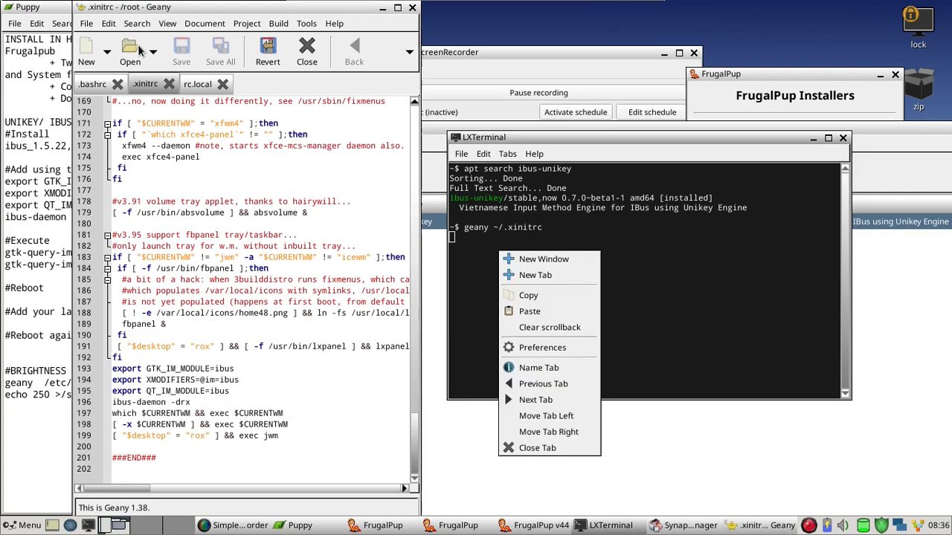
pyautogui.click(162, 10)
pyautogui.moveTo(162, 10); pyautogui.dragTo(541, 22)
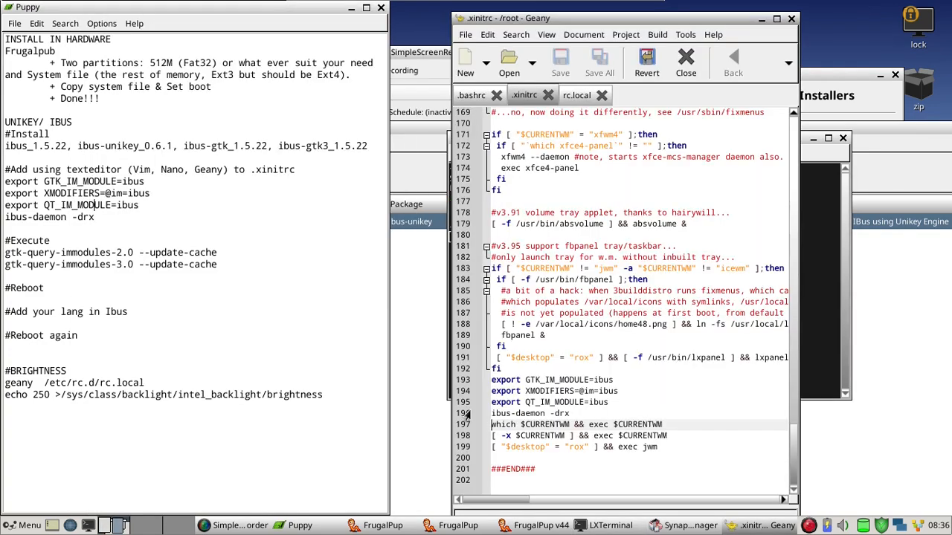
# Step: In .xinitrc, highlight the "which $CURRENTWM && exec $CURRENTWM" line and the four ibus lines above it
pyautogui.scroll(5, 612, 228)
pyautogui.scroll(-5, 612, 227)
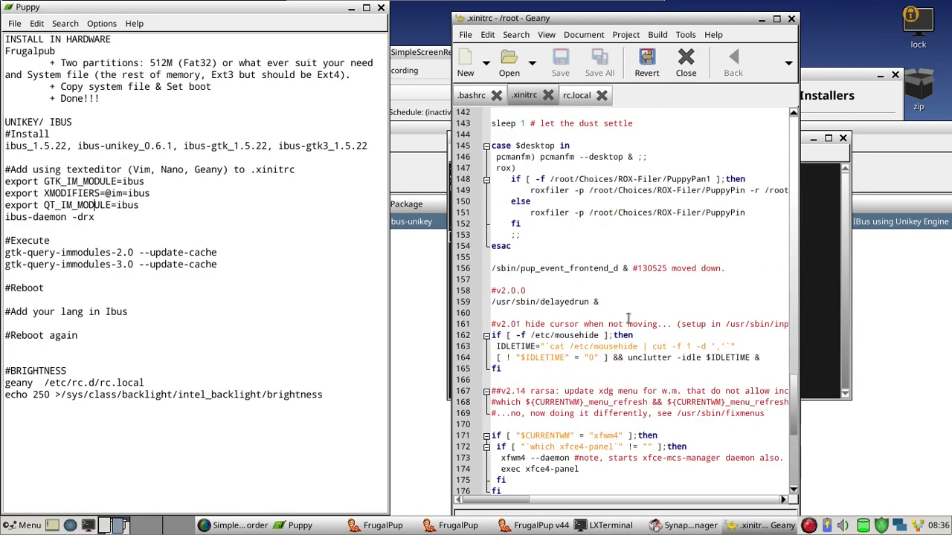
pyautogui.moveTo(491, 424); pyautogui.dragTo(662, 424)
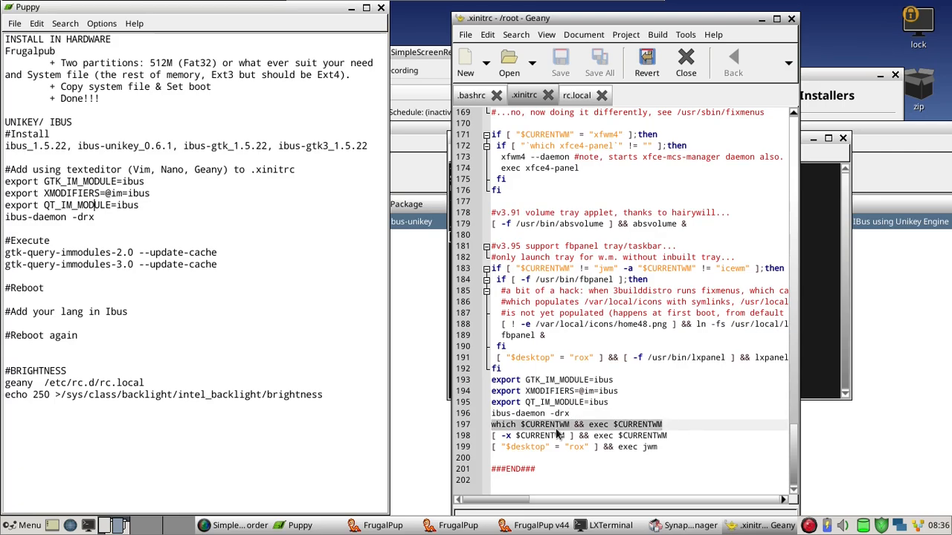
pyautogui.click(515, 414)
pyautogui.moveTo(574, 414); pyautogui.dragTo(476, 377)
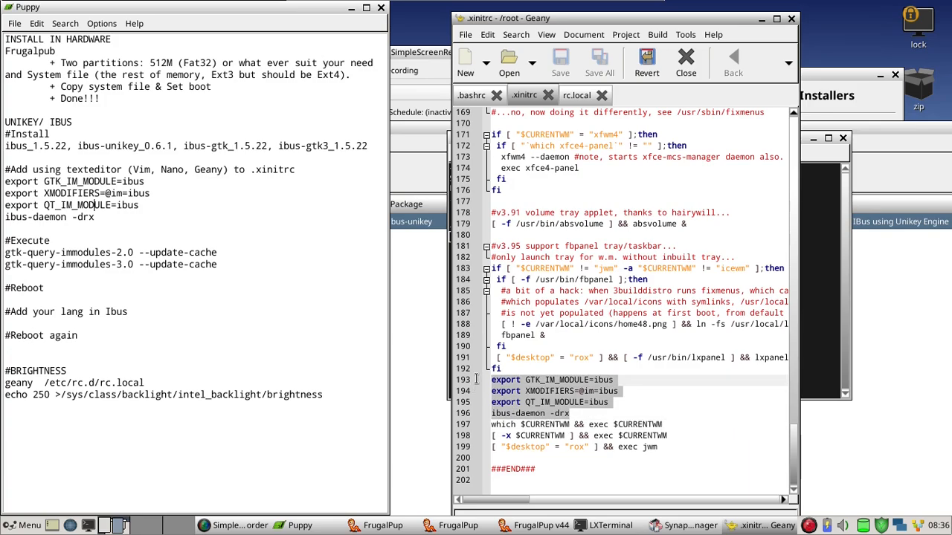
# Step: Compare the three export lines and ibus-daemon -drx in the notes with those in .xinitrc by highlighting both blocks
pyautogui.click(95, 217)
pyautogui.moveTo(95, 218); pyautogui.dragTo(2, 182)
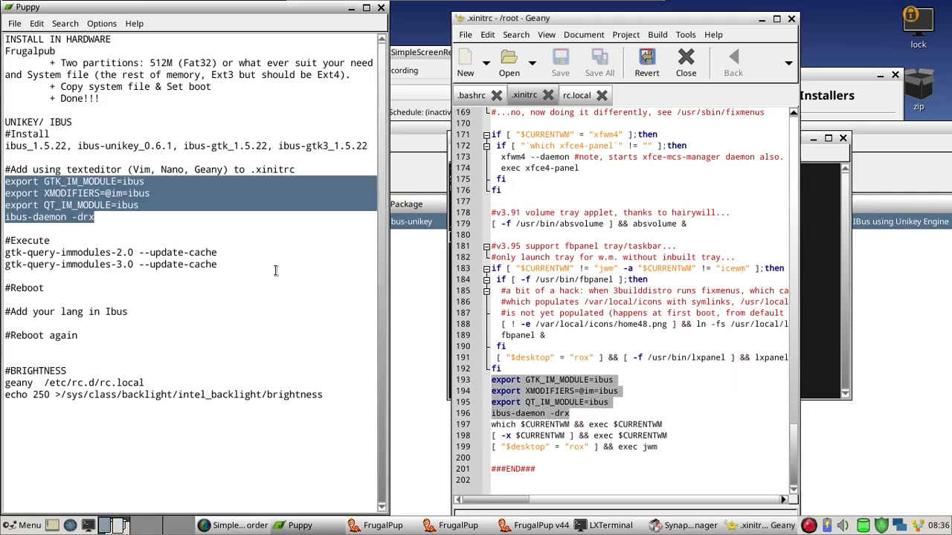
pyautogui.click(525, 406)
pyautogui.moveTo(573, 413); pyautogui.dragTo(445, 384)
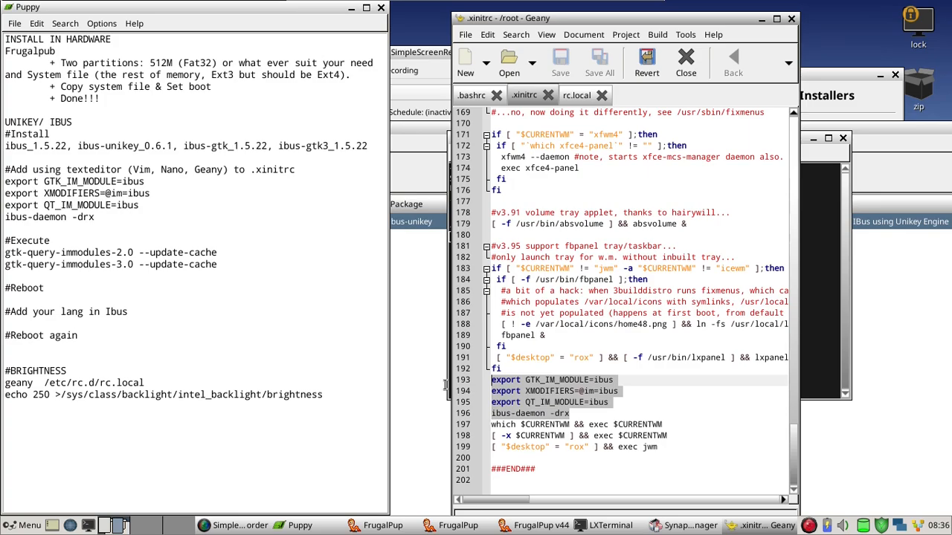
# Step: Highlight the "which $CURRENTWM && exec $CURRENTWM" line directly below the ibus block in .xinitrc and close Geany
pyautogui.click(493, 429)
pyautogui.moveTo(492, 428); pyautogui.dragTo(671, 431)
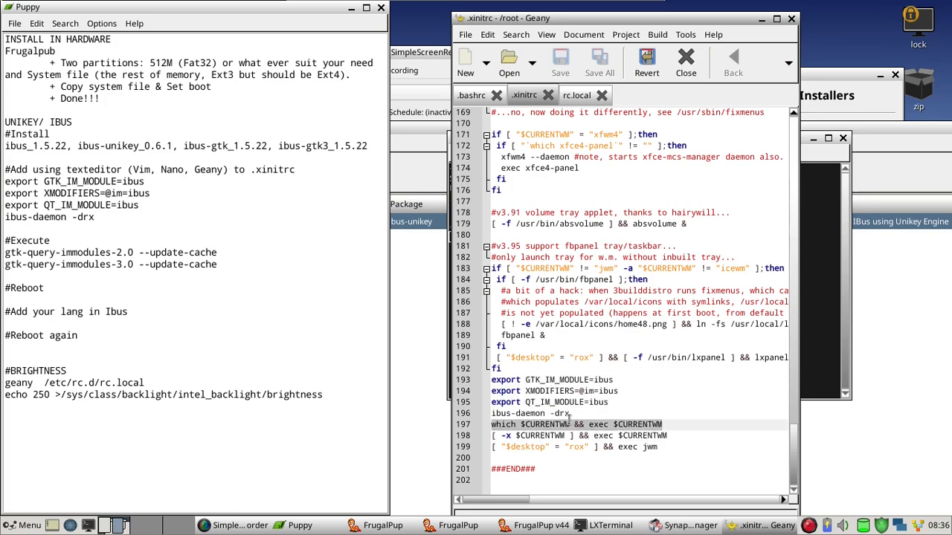
pyautogui.click(791, 19)
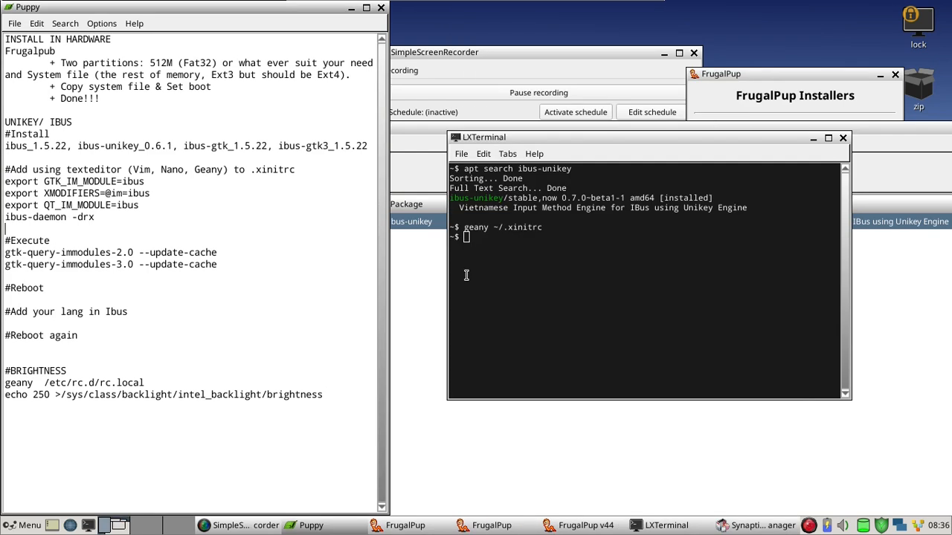
# Step: Copy gtk-query-immodules-2.0 --update-cache from the notes to the terminal prompt without running it
pyautogui.click(52, 233)
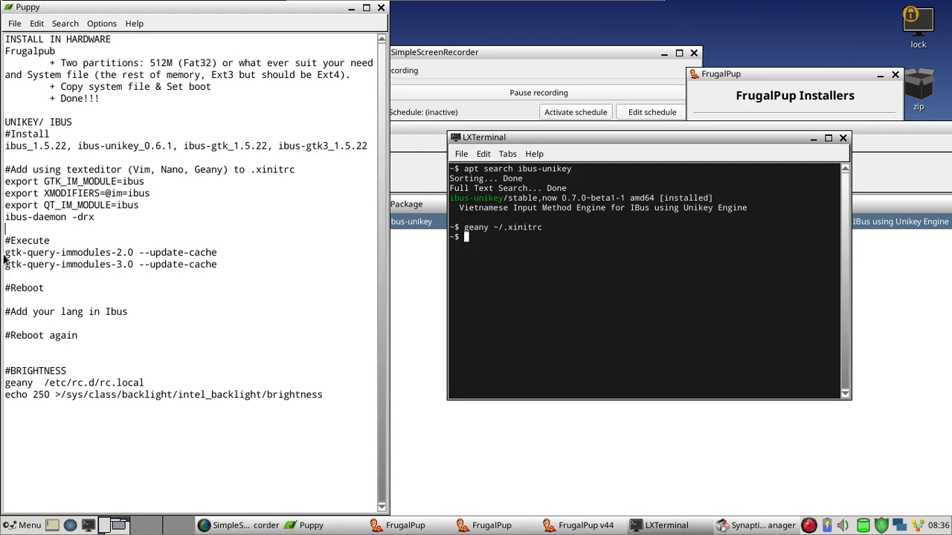
pyautogui.moveTo(4, 253); pyautogui.dragTo(220, 258)
pyautogui.hotkey('ctrl', 'c')
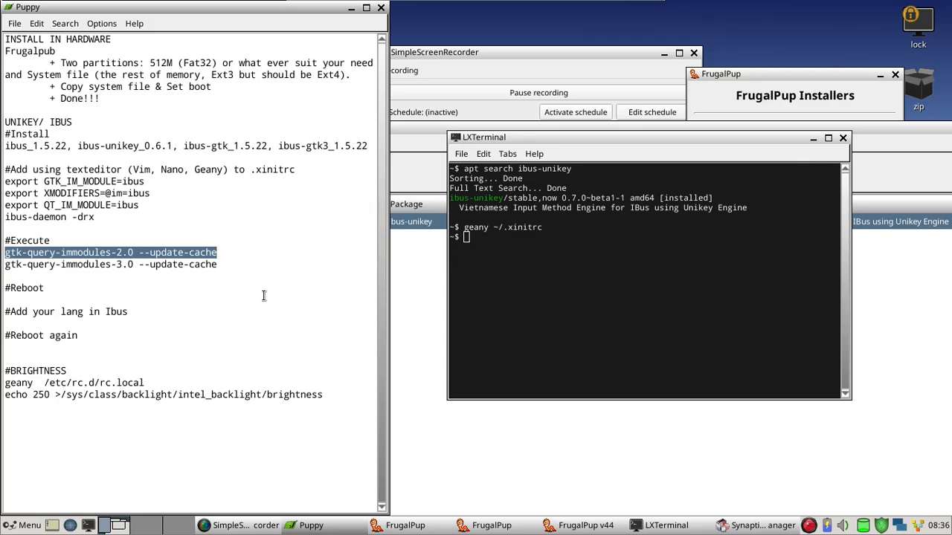
pyautogui.click(517, 246)
pyautogui.middleClick(517, 246)
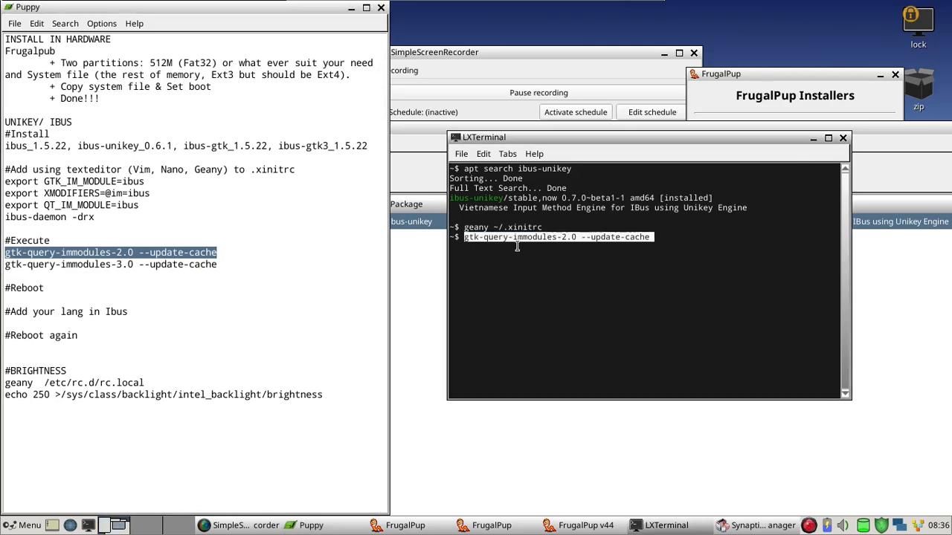
pyautogui.press('BackSpace')
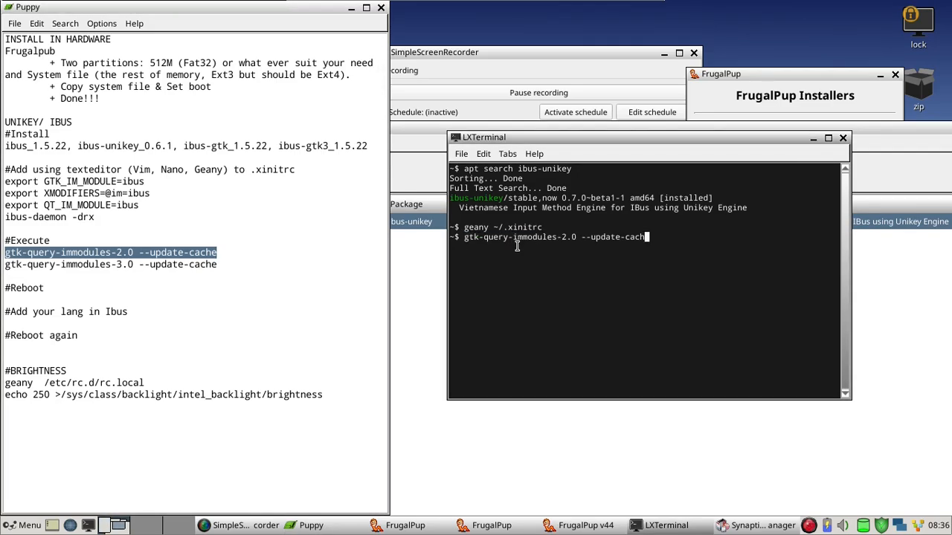
pyautogui.press('Home')
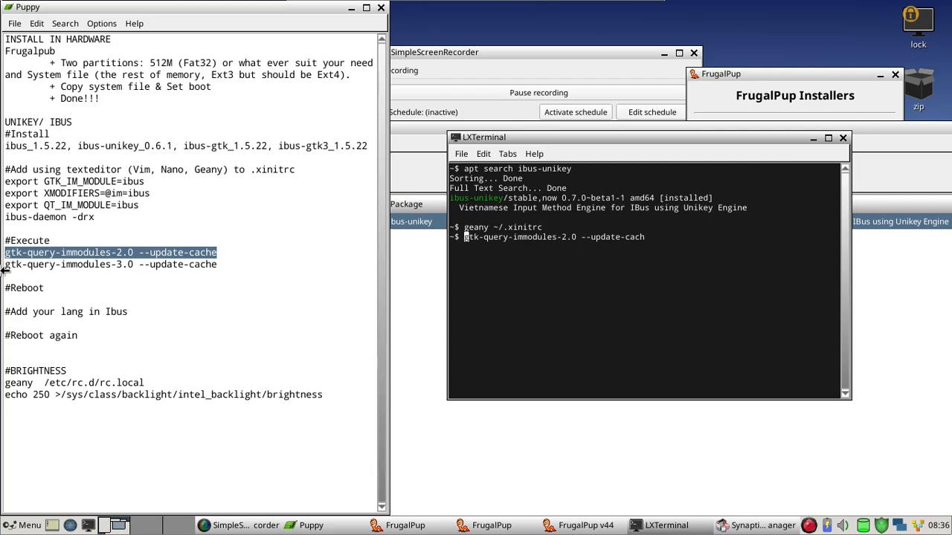
# Step: Highlight the gtk-query-immodules-3.0 --update-cache command in the notes and minimize the terminal
pyautogui.moveTo(4, 266); pyautogui.dragTo(251, 270)
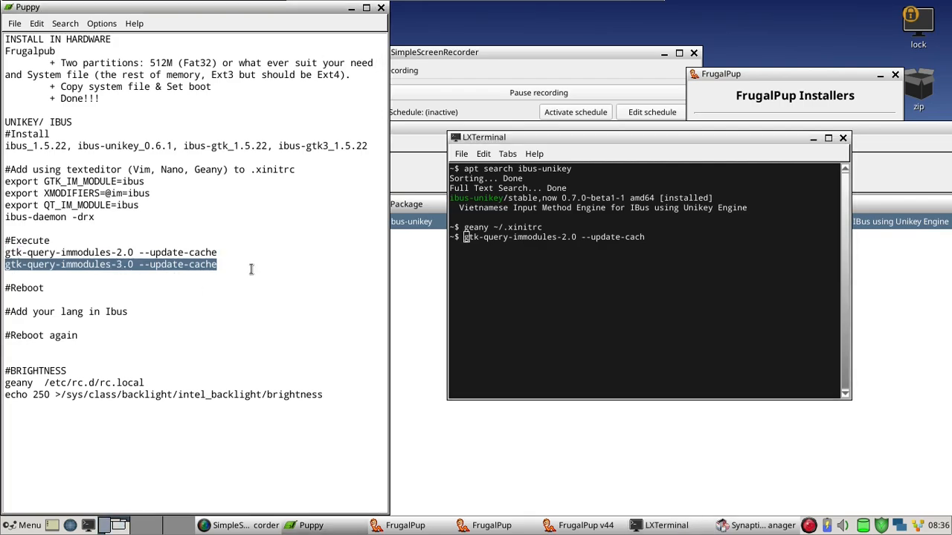
pyautogui.click(274, 277)
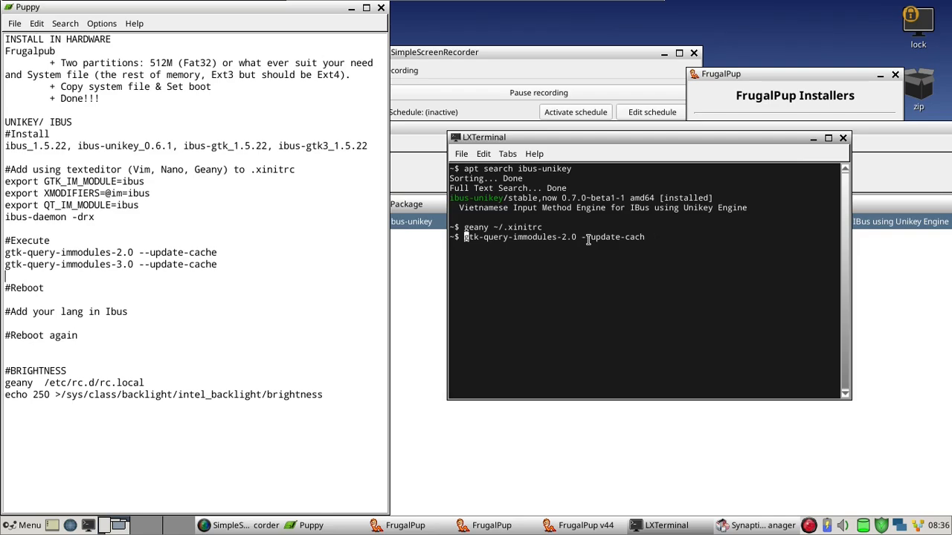
pyautogui.click(812, 139)
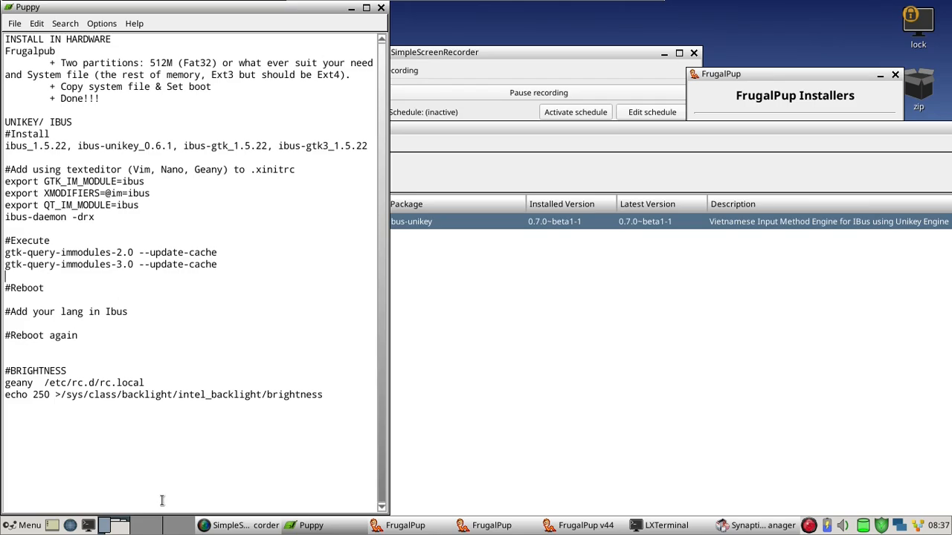
# Step: Open a new terminal, enter ibus-setup at the prompt without running it, and move the window off the notes
pyautogui.click(87, 525)
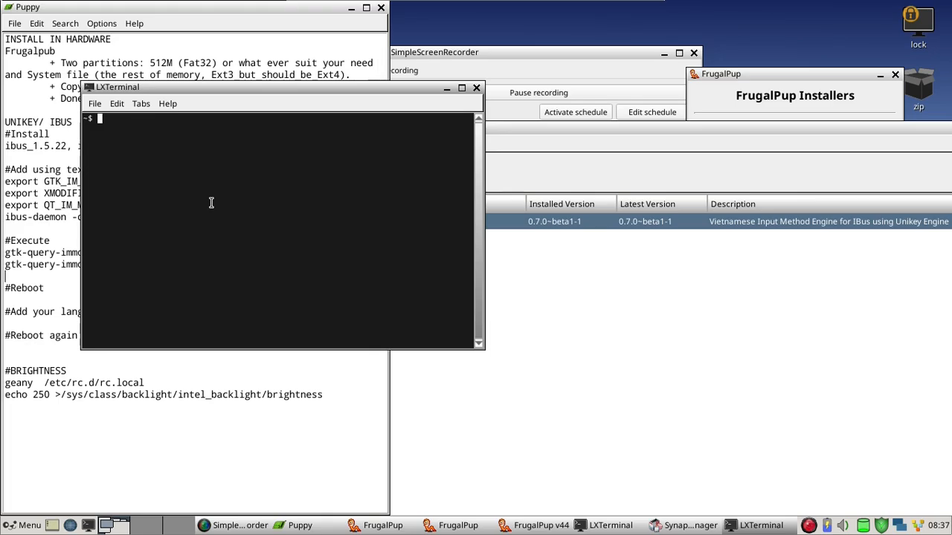
pyautogui.write('ibus-setup')
pyautogui.moveTo(235, 87); pyautogui.dragTo(464, 159)
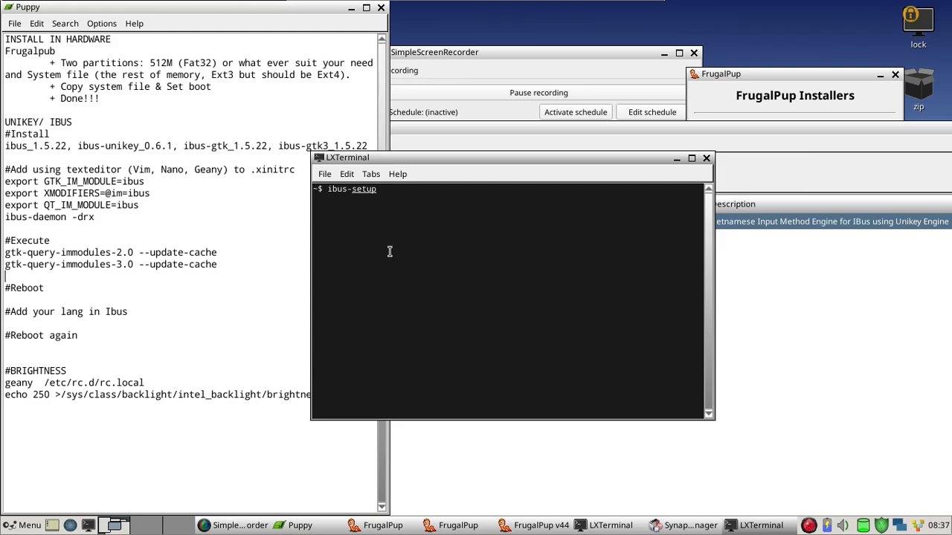
# Step: Clear the desktop by minimizing the new terminal, SimpleScreenRecorder, the overlapping FrugalPup window, Synaptic Package Manager and the notes
pyautogui.click(94, 301)
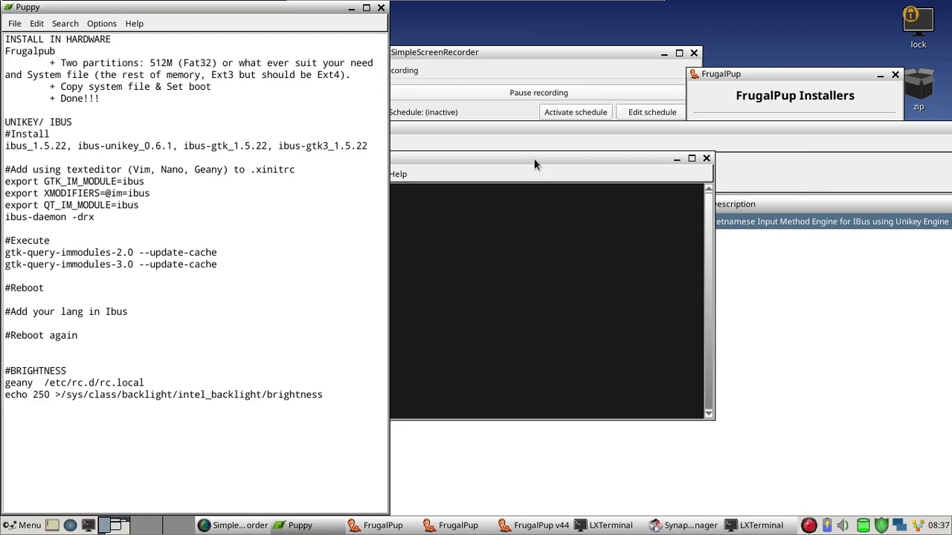
pyautogui.rightClick(301, 528)
pyautogui.click(572, 87)
pyautogui.click(677, 158)
pyautogui.click(665, 53)
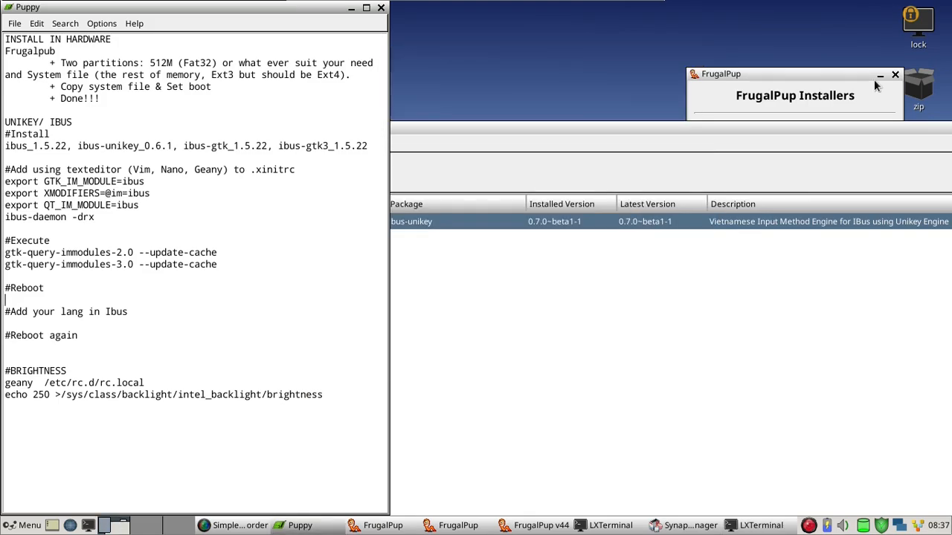
pyautogui.click(881, 75)
pyautogui.moveTo(800, 128); pyautogui.dragTo(635, 142)
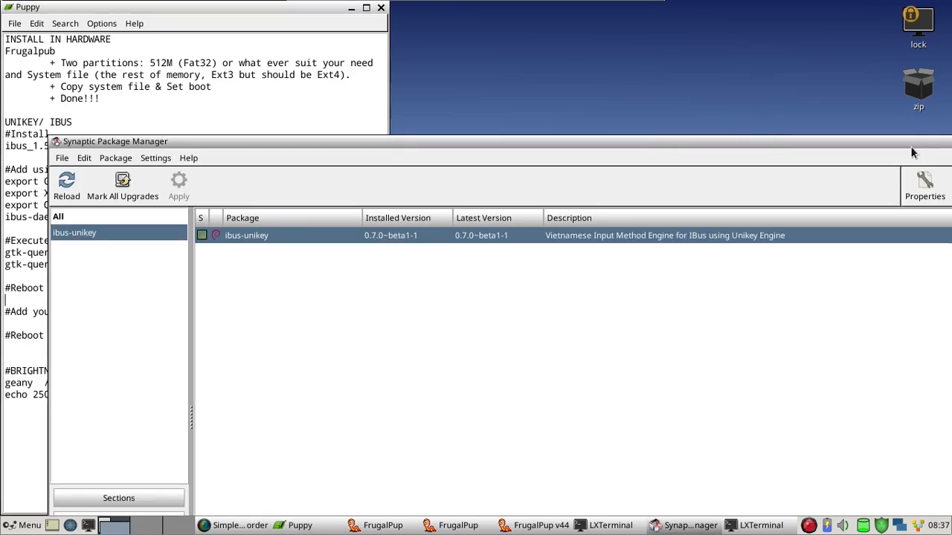
pyautogui.moveTo(910, 146); pyautogui.dragTo(723, 144)
pyautogui.click(772, 136)
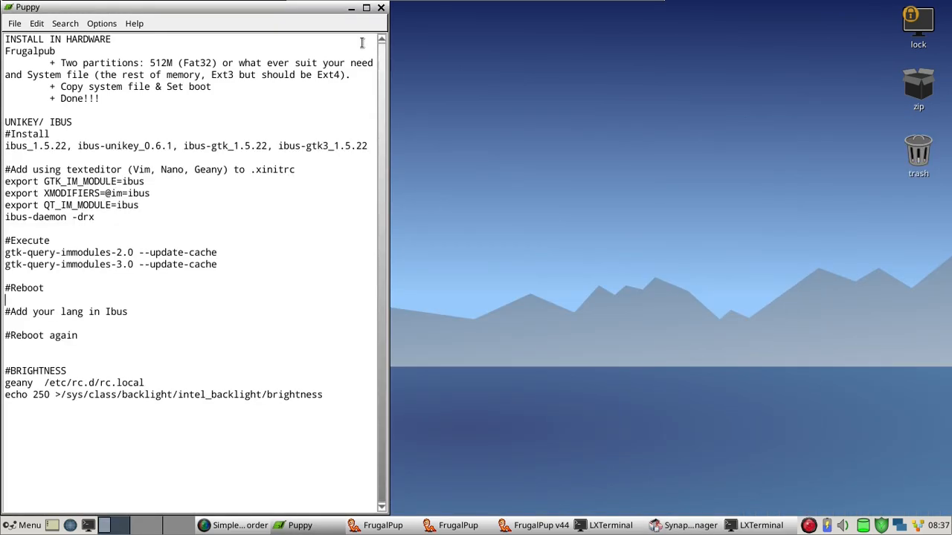
pyautogui.click(351, 8)
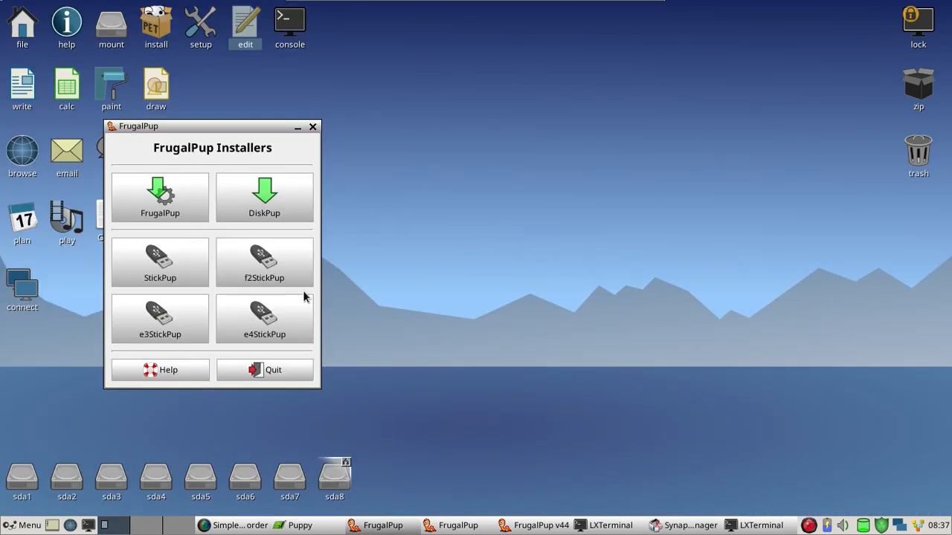
# Step: Open a blank text document and enter "Nợ em một chiếc áo hoa" and "Đến ngày không trả thế là em đi" on separate lines
pyautogui.click(237, 26)
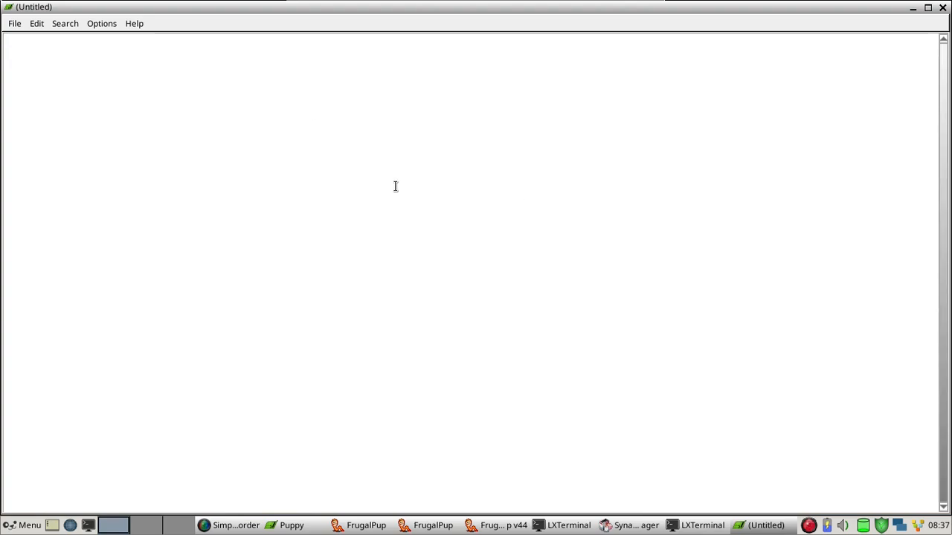
pyautogui.write('N')
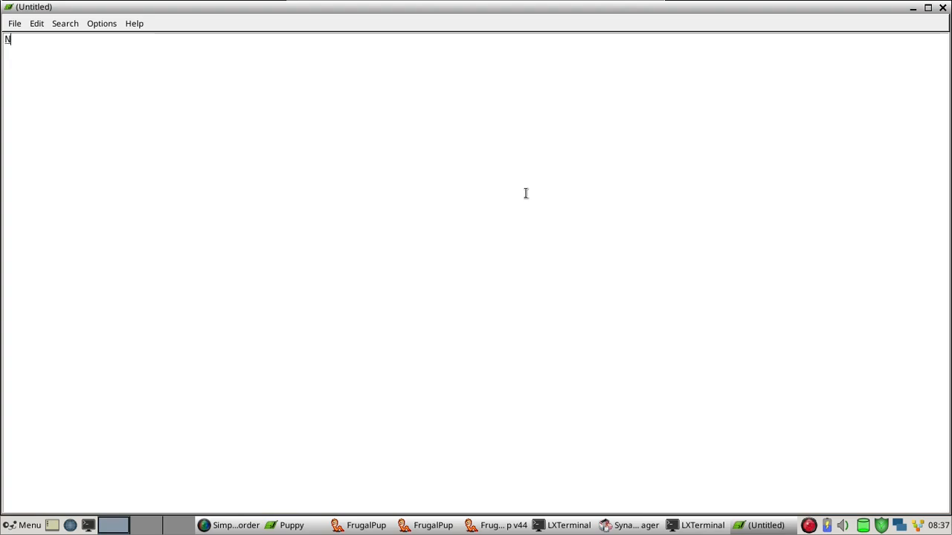
pyautogui.write('ơ em một c')
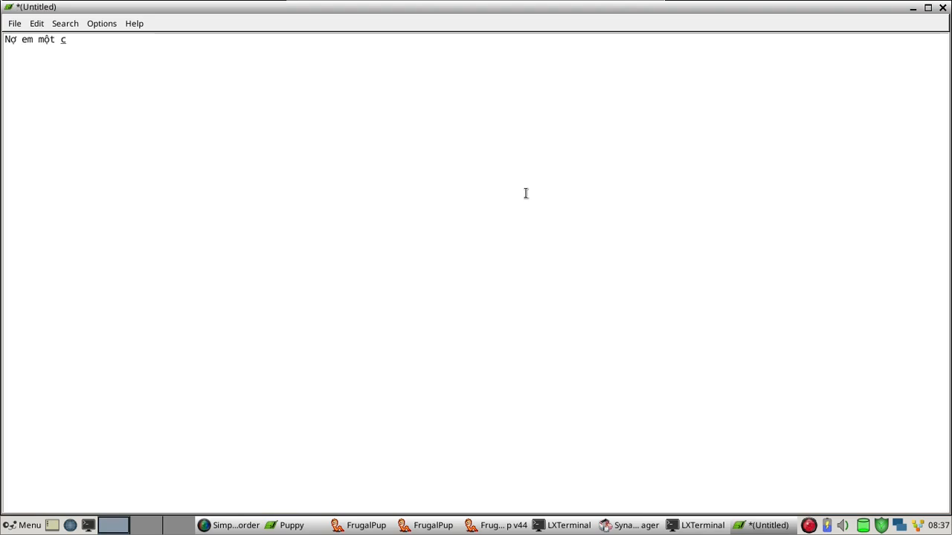
pyautogui.write('hiếc áo hoa')
pyautogui.press('Return')
pyautogui.write('Đến ngày không trả thế là em đi')
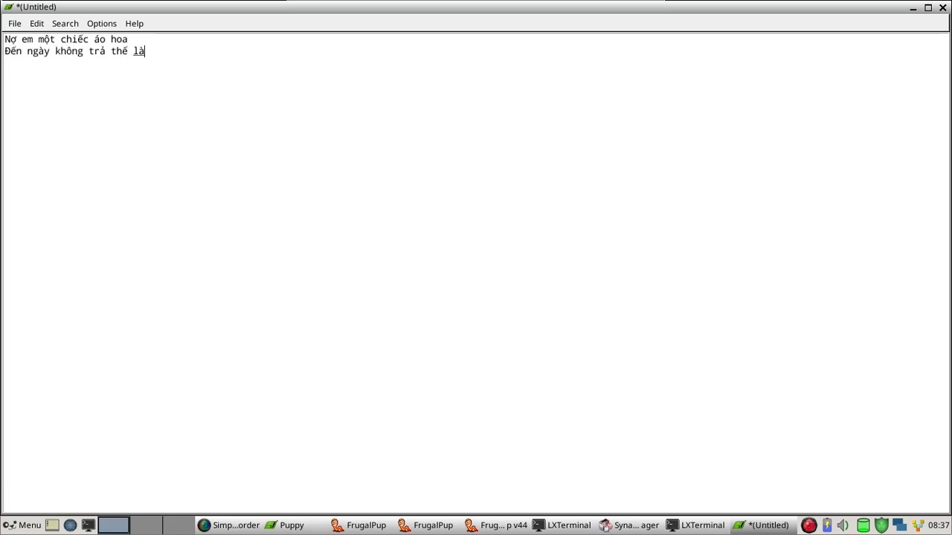
# Step: Add the lines "Em đi chẳng nói lời chi" and "Là hoa em sợ xuân thùy trôi nhanh" to the poem
pyautogui.press('Return')
pyautogui.write('Em đi chẳng nói lời chi')
pyautogui.press('Return')
pyautogui.write('Là hoa em sợ xuân thùy trôi nhanh')
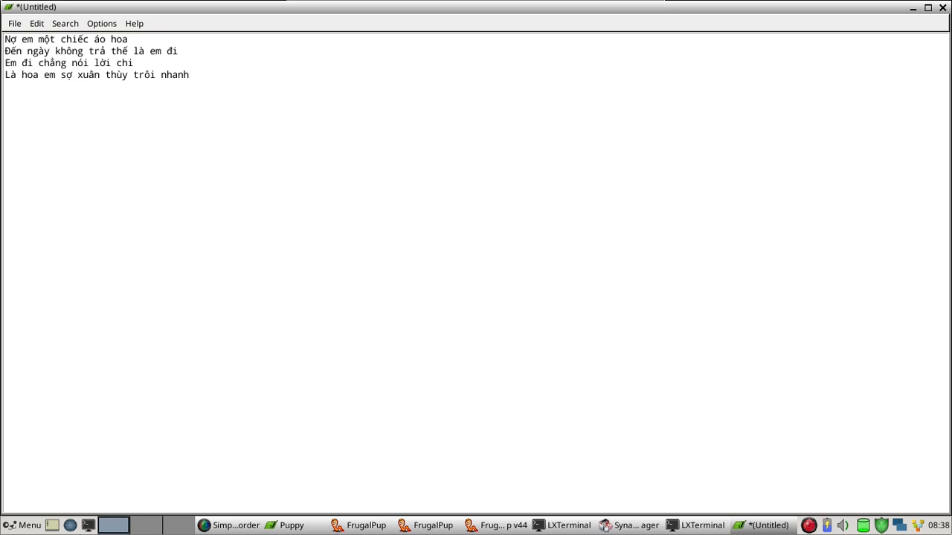
# Step: Add the lines "Ngoài kia dâu vẫn còn xanh" and "Tằm đang kết kén, tơ mành anh đan" to the poem
pyautogui.press('Return')
pyautogui.write('Ngoài kia dâu vẫn còn xanh')
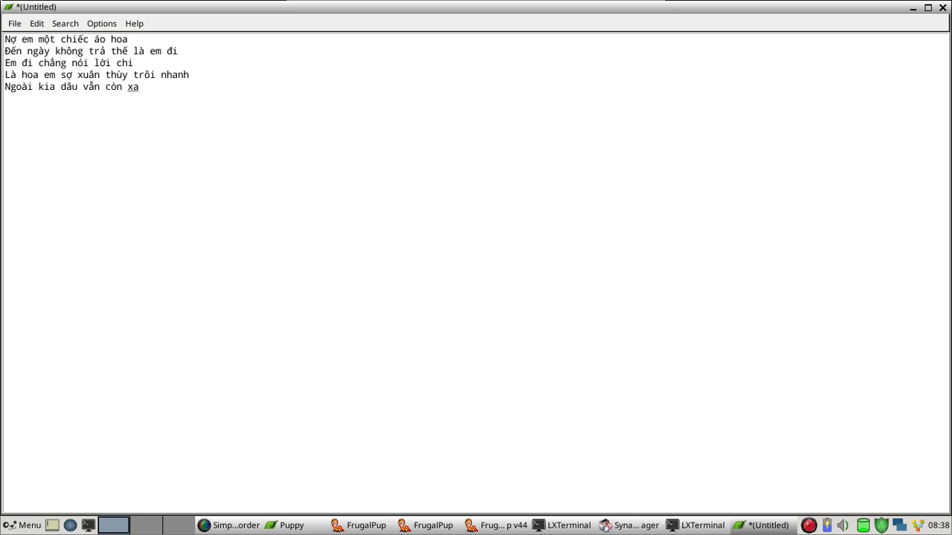
pyautogui.press('Return')
pyautogui.write('Tằm đang kêt kén, tơ mành anh đan')
# Step: Add "Chỉ chờ cho đến xuân sang" and "Áo kia chưa dệt, lỡ làng duyên nhau" to the poem and minimize the document
pyautogui.press('Return')
pyautogui.write('Chỉ chờ cho đến xuân sang ')
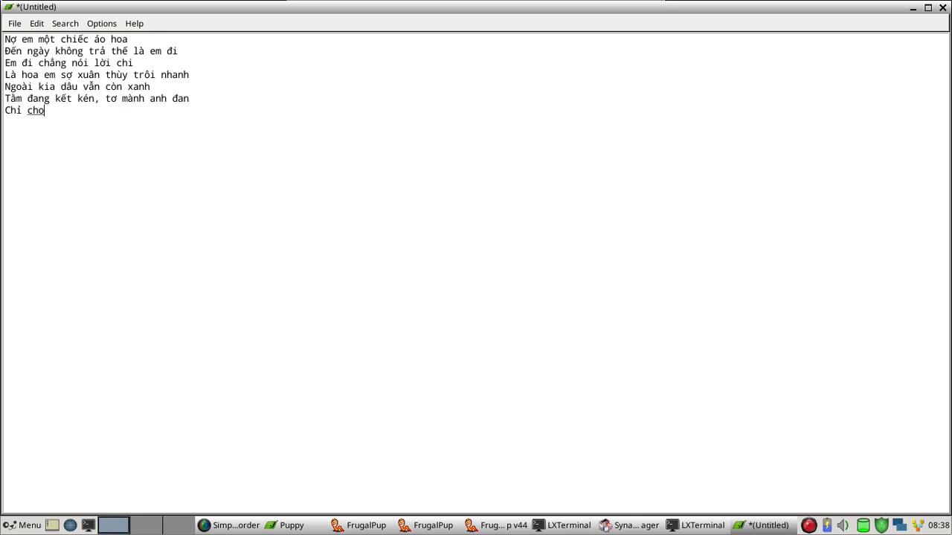
pyautogui.write('Áo kia chưa dệt, lỡ làng duyên nhau')
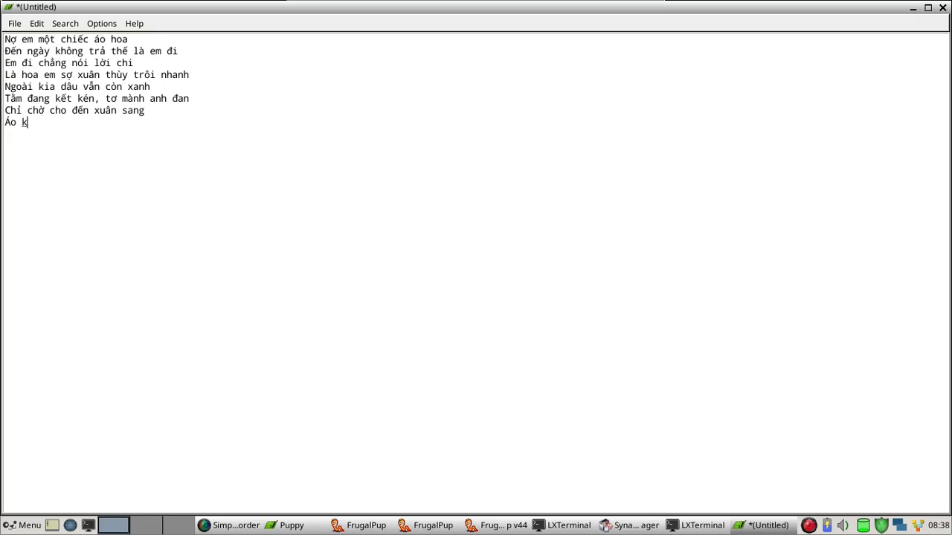
pyautogui.click(913, 8)
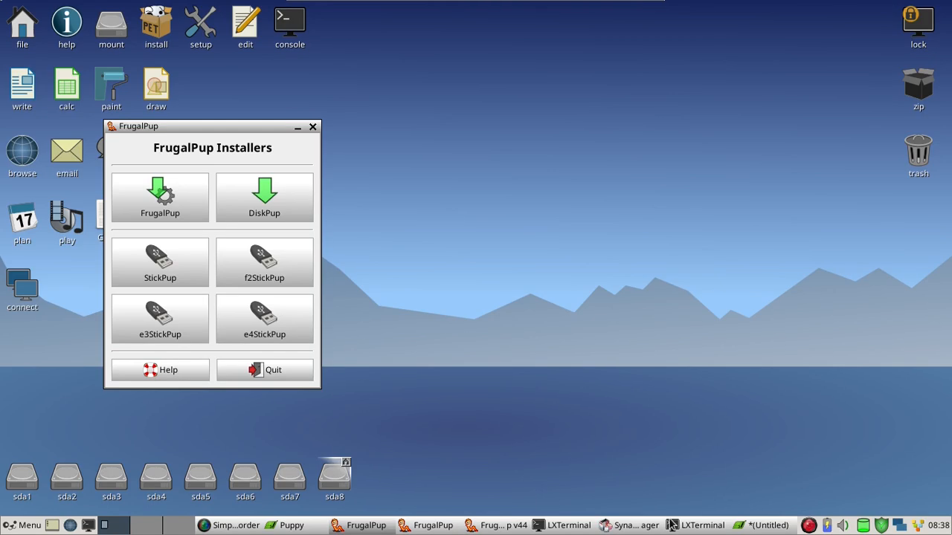
# Step: Bring up the Puppy notes and examine the #BRIGHTNESS section
pyautogui.click(286, 525)
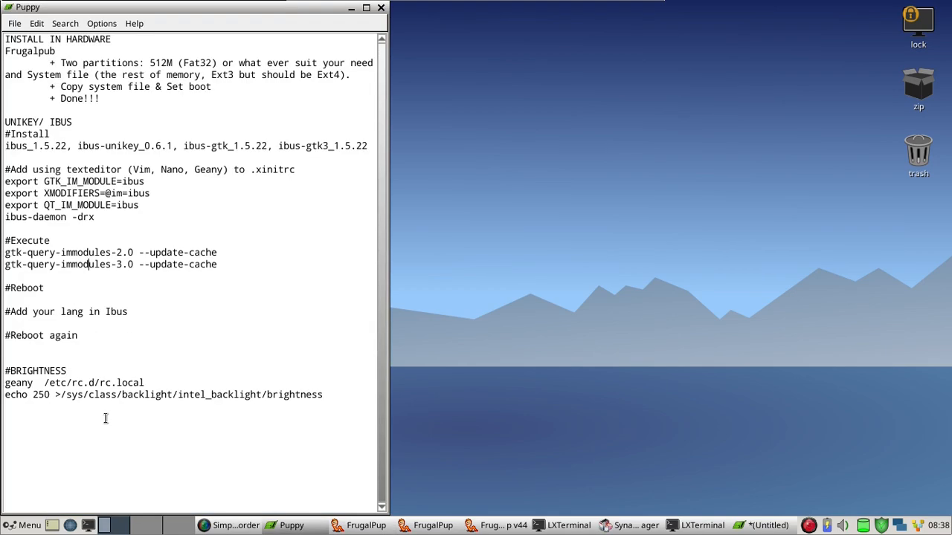
pyautogui.click(10, 312)
pyautogui.moveTo(7, 370)
pyautogui.mouseDown()
pyautogui.moveTo(72, 371)
pyautogui.moveTo(4, 374)
pyautogui.mouseUp()
pyautogui.click(72, 371)
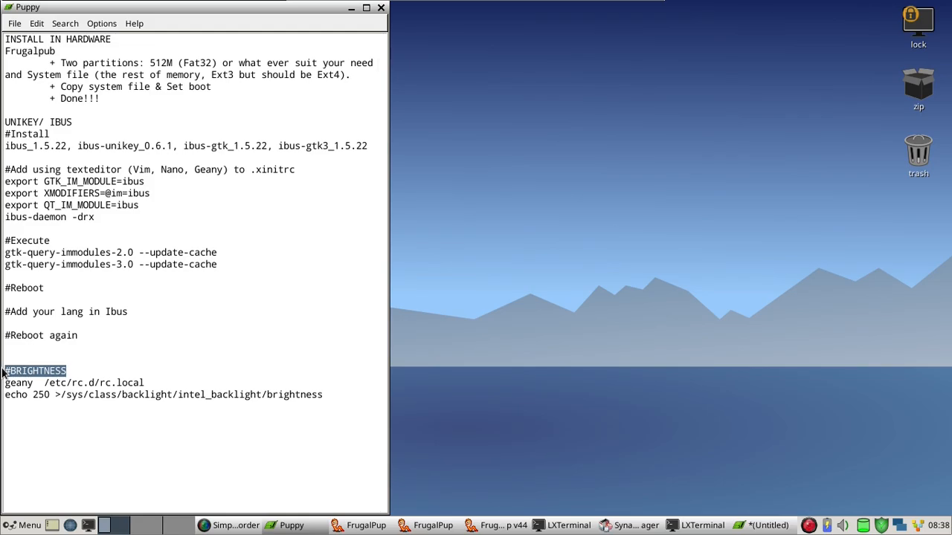
pyautogui.click(43, 371)
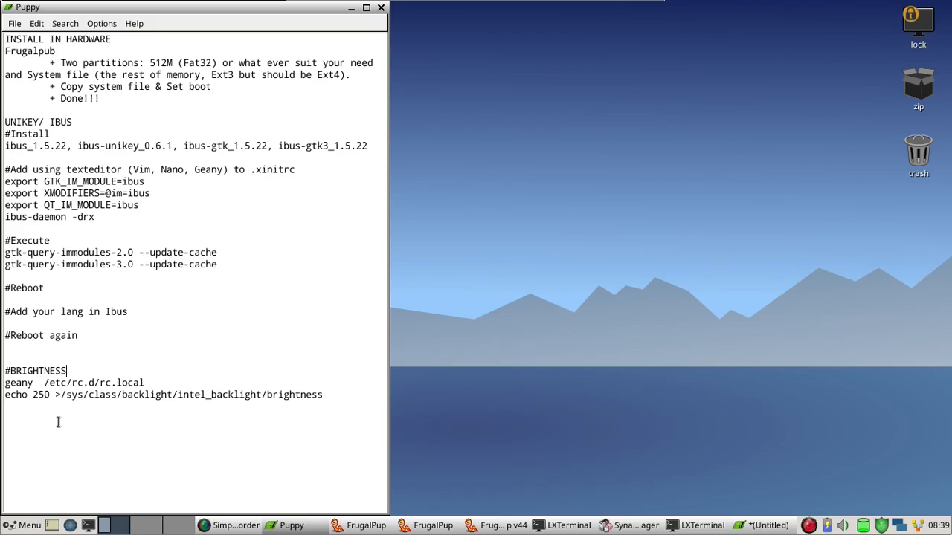
# Step: Copy the path /etc/rc.d/rc.local from the brightness section of the notes
pyautogui.click(46, 383)
pyautogui.hotkey('shift', 'End')
pyautogui.hotkey('ctrl', 'c')
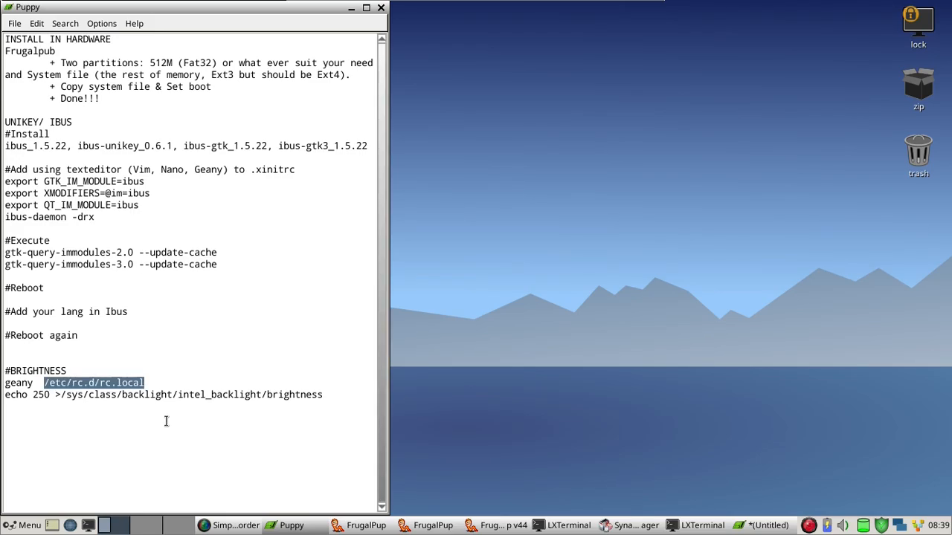
# Step: Switch to the terminal and clear the unexecuted ibus-setup command from its prompt
pyautogui.click(699, 526)
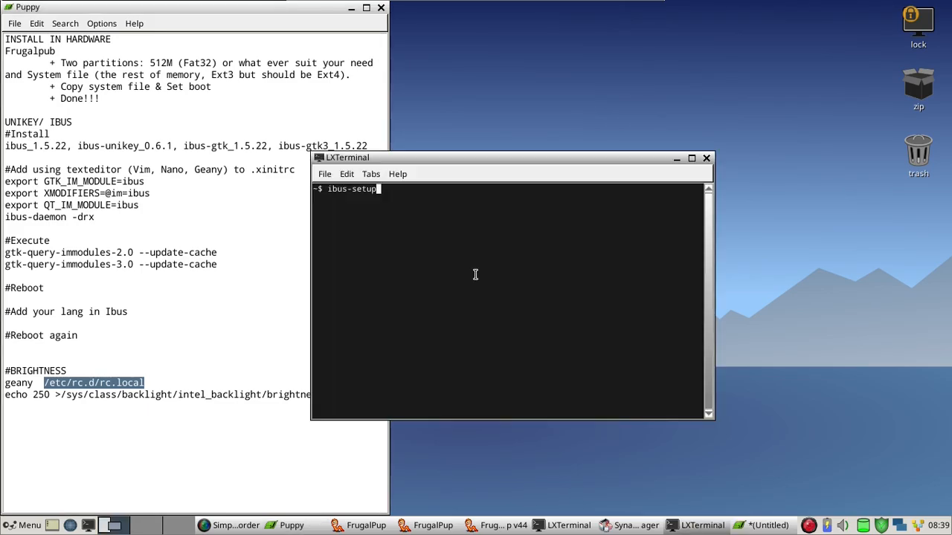
pyautogui.press('BackSpace')
pyautogui.press('BackSpace')
pyautogui.press('BackSpace')
pyautogui.press('BackSpace')
pyautogui.press('BackSpace')
pyautogui.press('BackSpace')
pyautogui.press('BackSpace')
pyautogui.press('BackSpace')
pyautogui.press('BackSpace')
pyautogui.press('BackSpace')
pyautogui.middleClick(475, 275)
pyautogui.press('BackSpace')
pyautogui.press('BackSpace')
pyautogui.press('BackSpace')
pyautogui.press('BackSpace')
pyautogui.press('BackSpace')
pyautogui.press('BackSpace')
pyautogui.press('BackSpace')
pyautogui.press('BackSpace')
pyautogui.press('BackSpace')
pyautogui.press('BackSpace')
pyautogui.press('BackSpace')
pyautogui.press('BackSpace')
pyautogui.press('BackSpace')
pyautogui.press('BackSpace')
pyautogui.press('BackSpace')
pyautogui.press('BackSpace')
pyautogui.press('BackSpace')
pyautogui.press('BackSpace')
# Step: Run geany /etc/rc.d/rc.local in the terminal to open the startup script for editing
pyautogui.write('geany')
pyautogui.middleClick(475, 274)
pyautogui.press('Return')
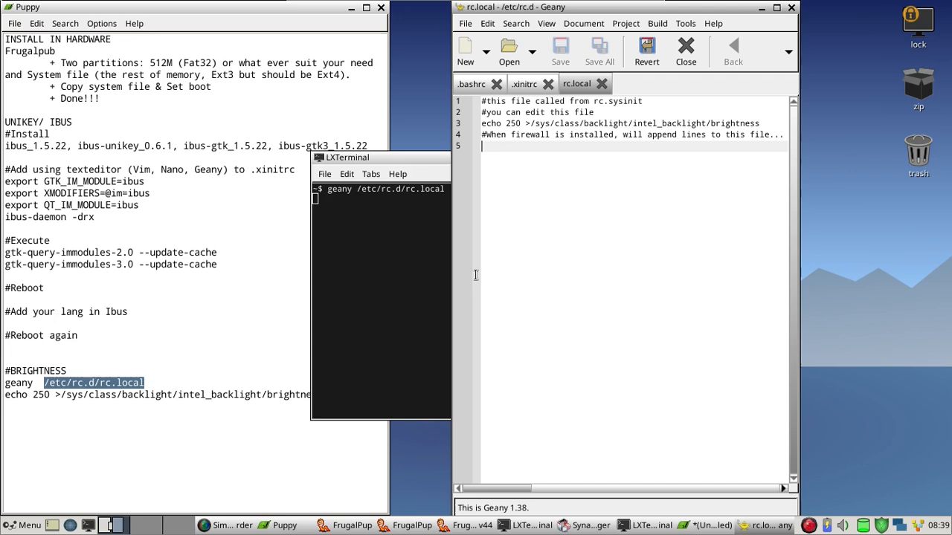
# Step: Examine the backlight brightness command in rc.local and its brightness value
pyautogui.click(482, 124)
pyautogui.moveTo(482, 124); pyautogui.dragTo(758, 124)
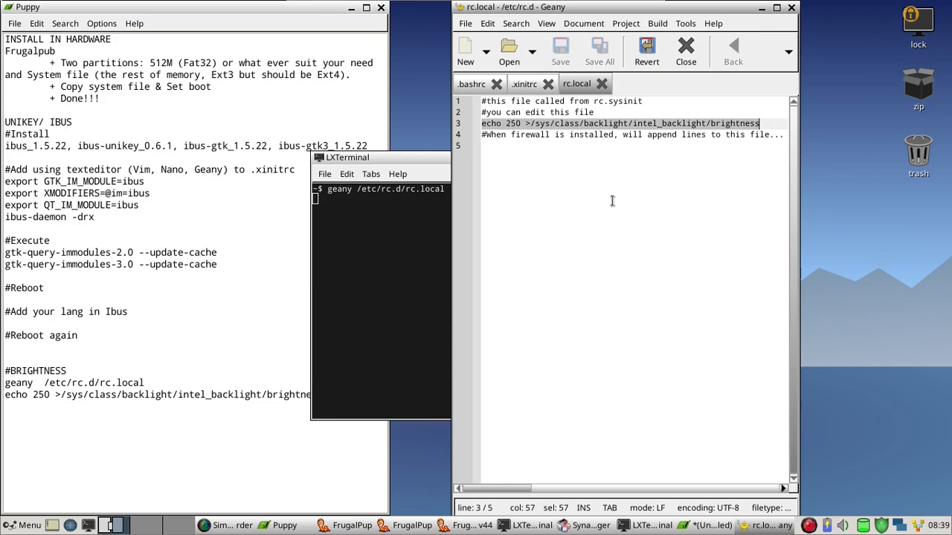
pyautogui.click(511, 129)
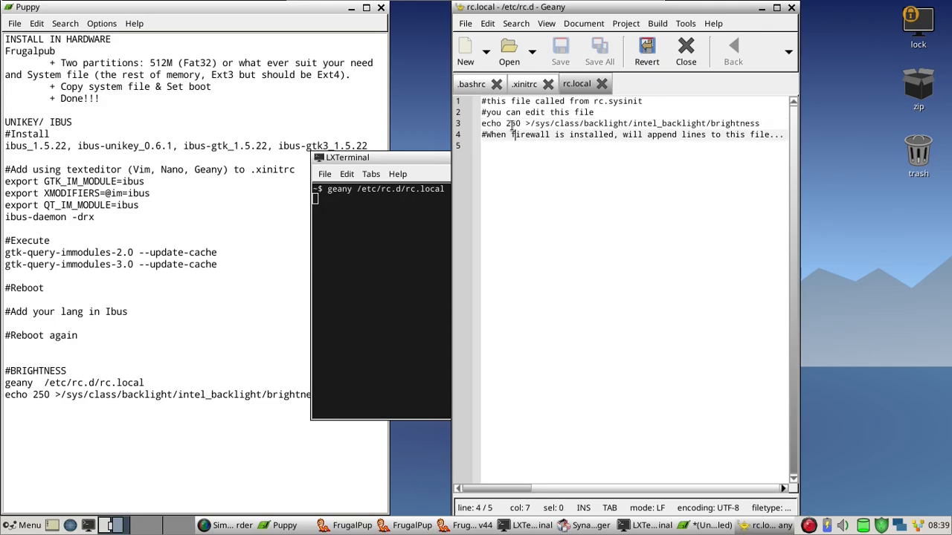
pyautogui.doubleClick(513, 124)
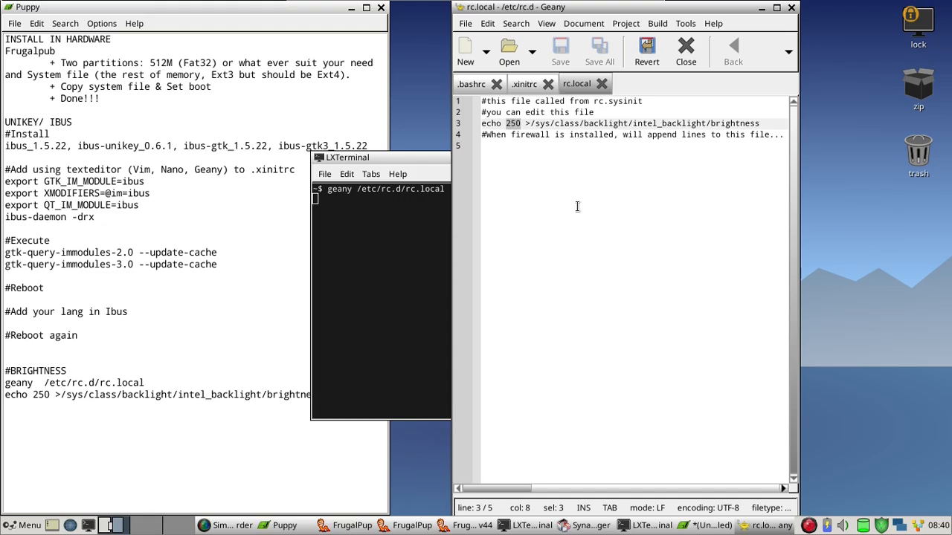
pyautogui.click(602, 135)
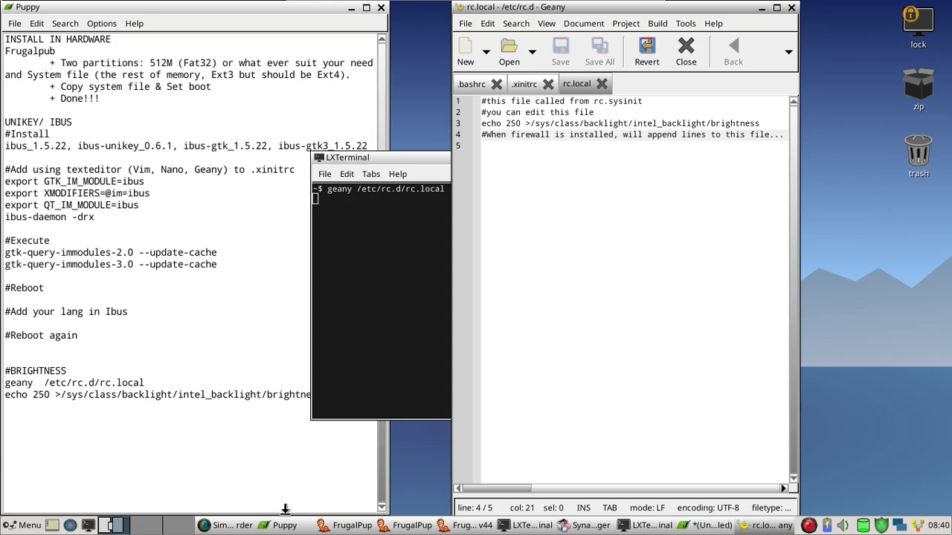
pyautogui.click(246, 526)
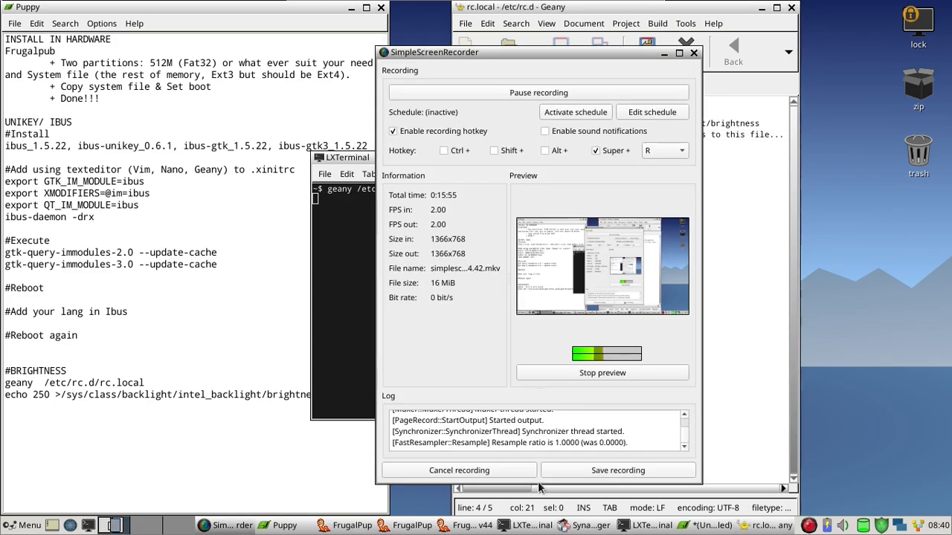